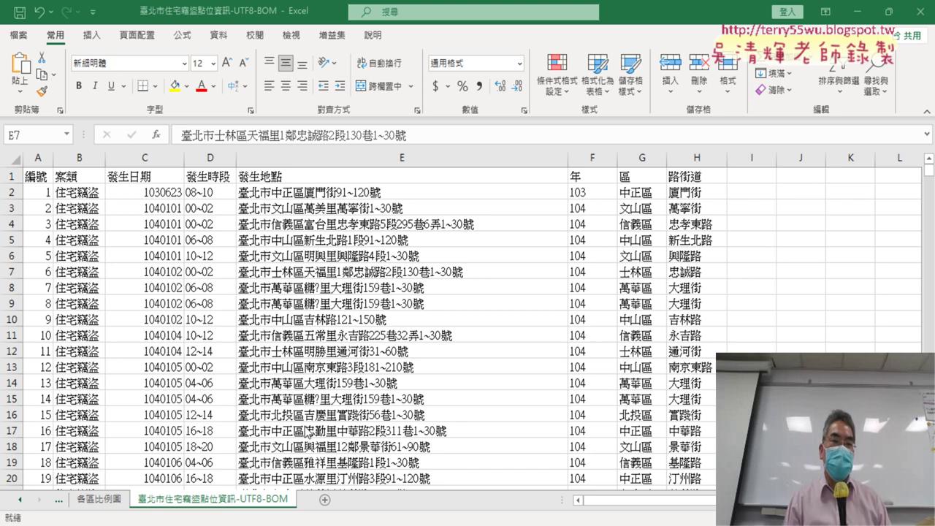
- Create a pivot table on a new sheet with 路街道 as rows and its count as values
{"action": "left_click", "coordinate": [710, 158]}
{"action": "left_click", "coordinate": [379, 270]}
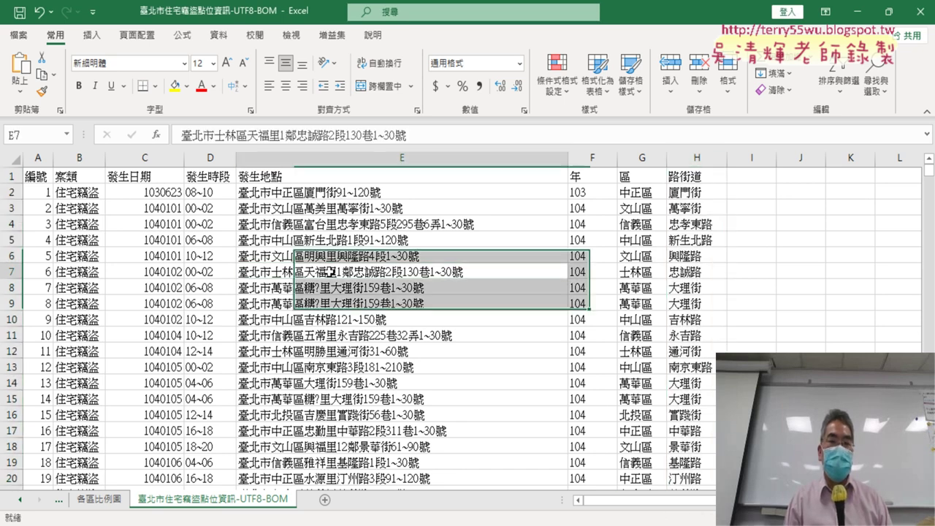
{"action": "left_click", "coordinate": [91, 35]}
{"action": "left_click", "coordinate": [27, 73]}
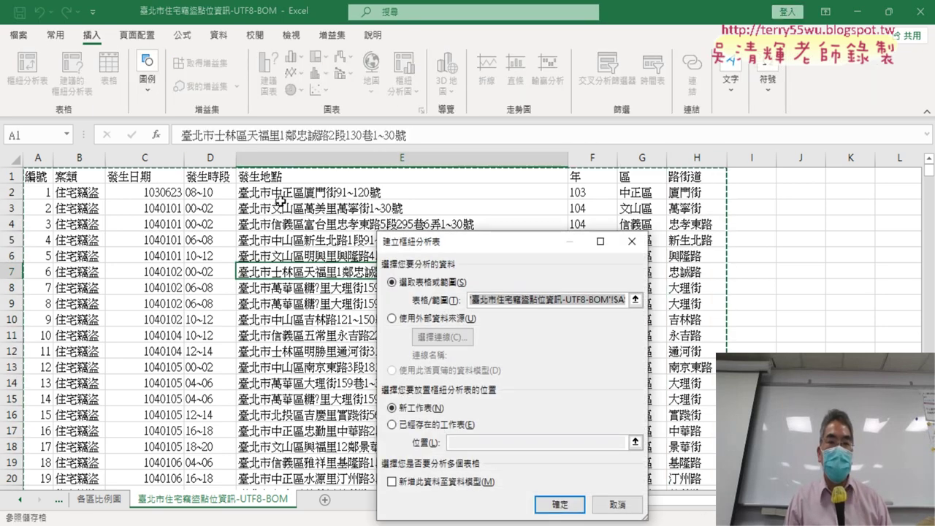
{"action": "left_click", "coordinate": [564, 503]}
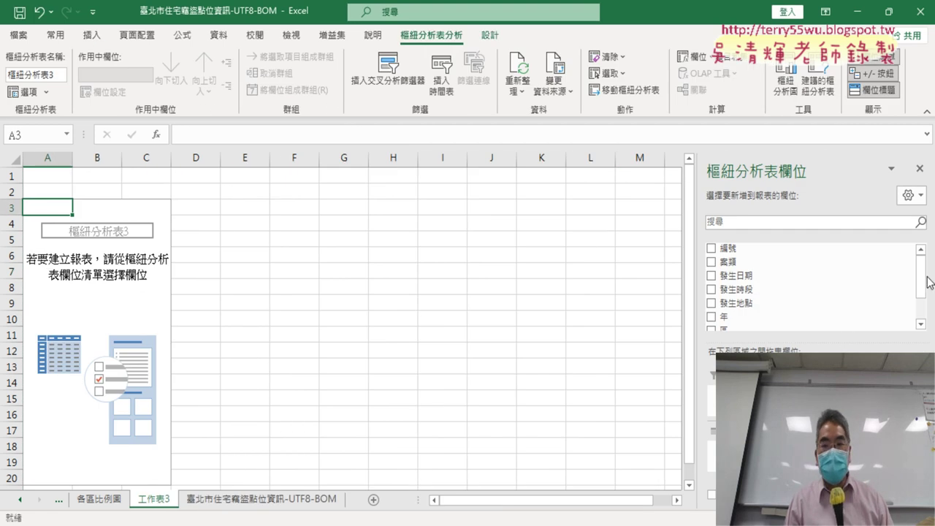
{"action": "scroll", "coordinate": [803, 292], "scroll_direction": "down", "scroll_amount": 1}
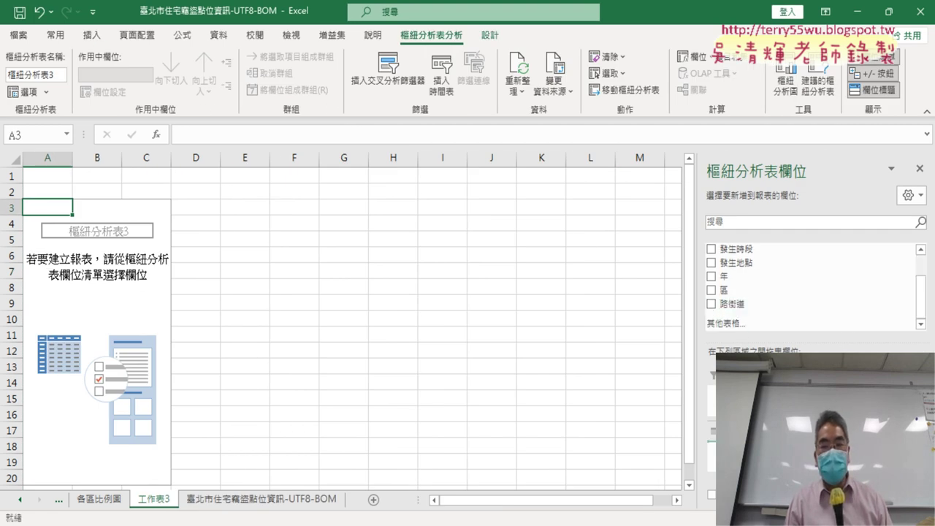
{"action": "left_click", "coordinate": [710, 303]}
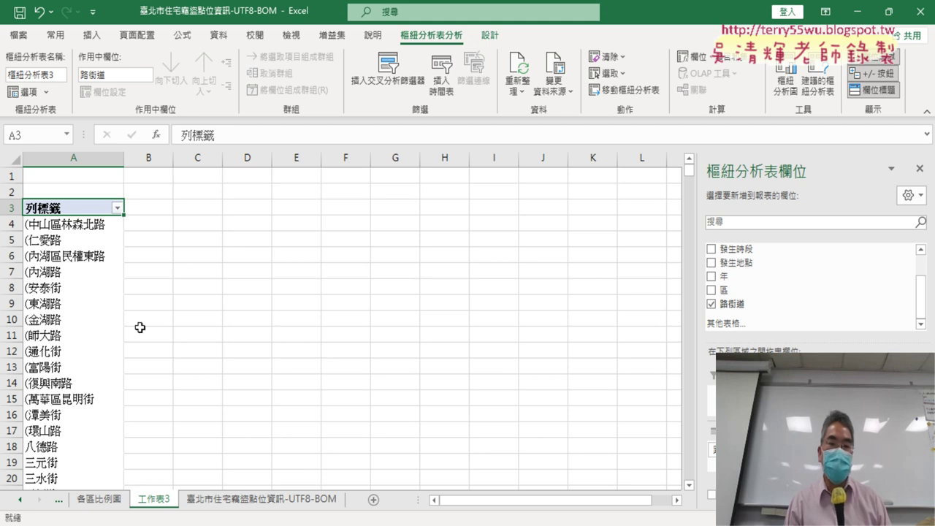
{"action": "left_click_drag", "start_coordinate": [752, 303], "coordinate": [759, 387]}
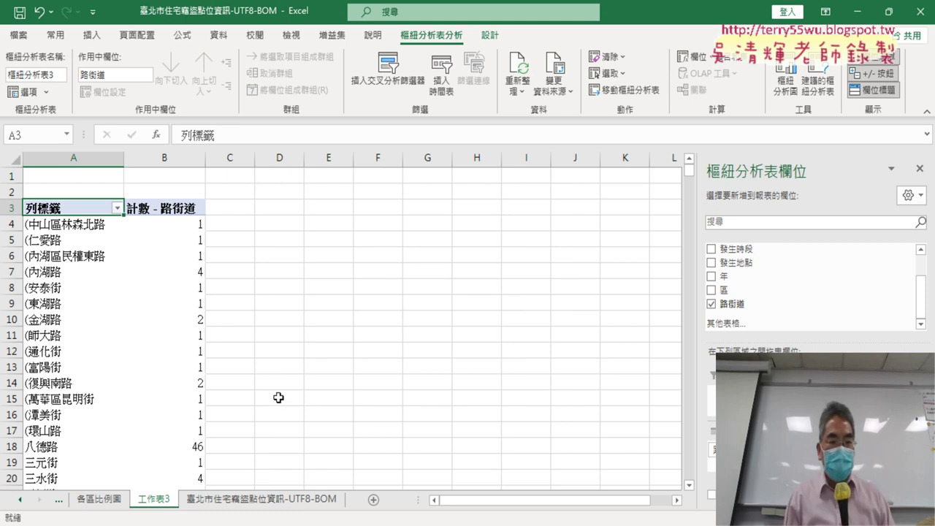
- Check the pivot table's grand total of 3788, then return to the first street count
{"action": "left_click", "coordinate": [107, 226]}
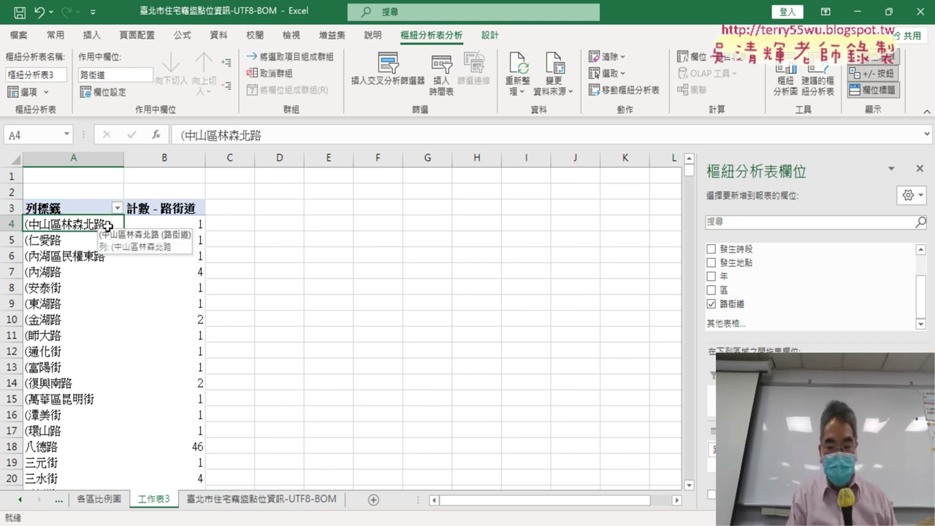
{"action": "key", "text": "ctrl+Down"}
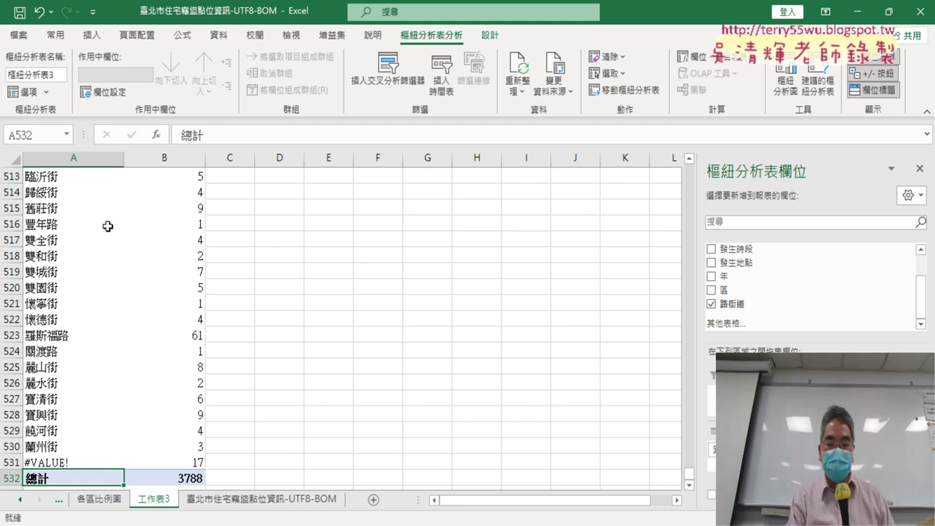
{"action": "key", "text": "ctrl+Up"}
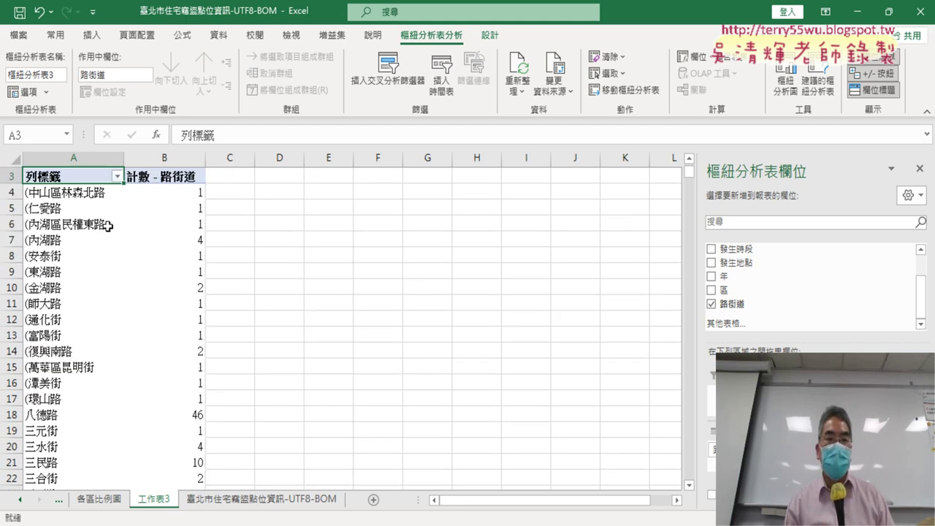
{"action": "left_click", "coordinate": [185, 195]}
{"action": "scroll", "coordinate": [412, 274], "scroll_direction": "up", "scroll_amount": 1}
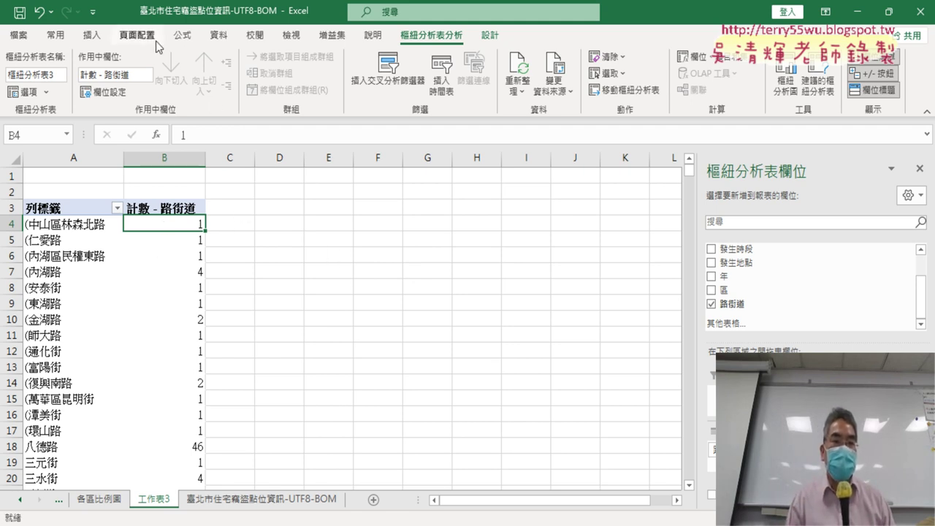
- Sort the street counts largest to smallest so 中山北路 leads with 109
{"action": "left_click", "coordinate": [219, 35]}
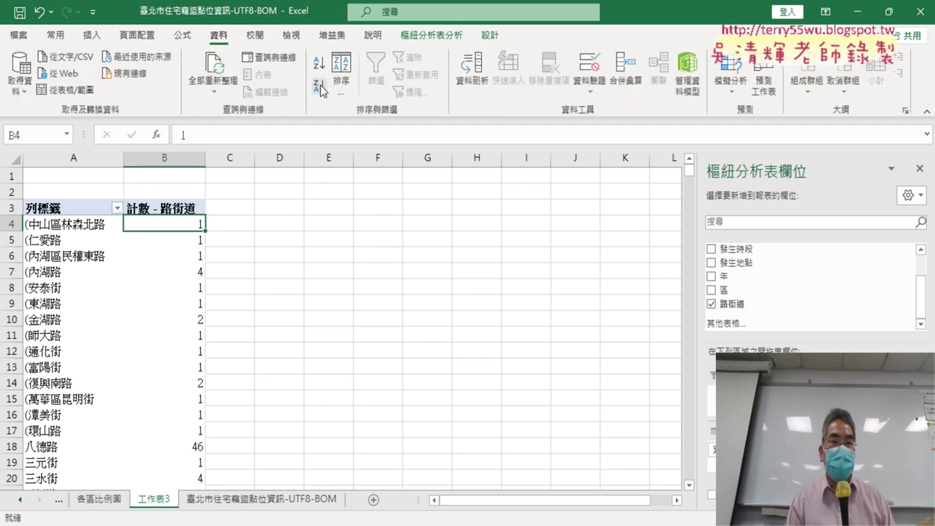
{"action": "left_click", "coordinate": [319, 86]}
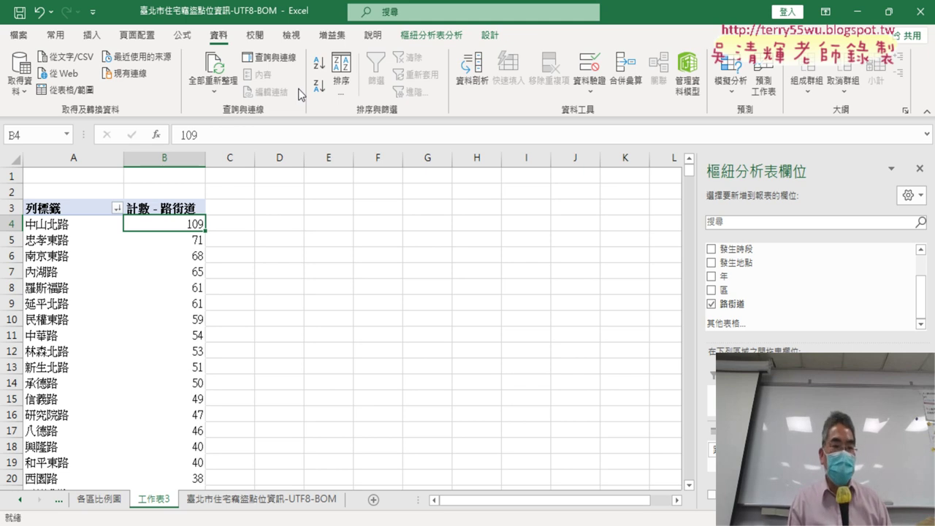
{"action": "left_click_drag", "start_coordinate": [11, 224], "coordinate": [17, 372]}
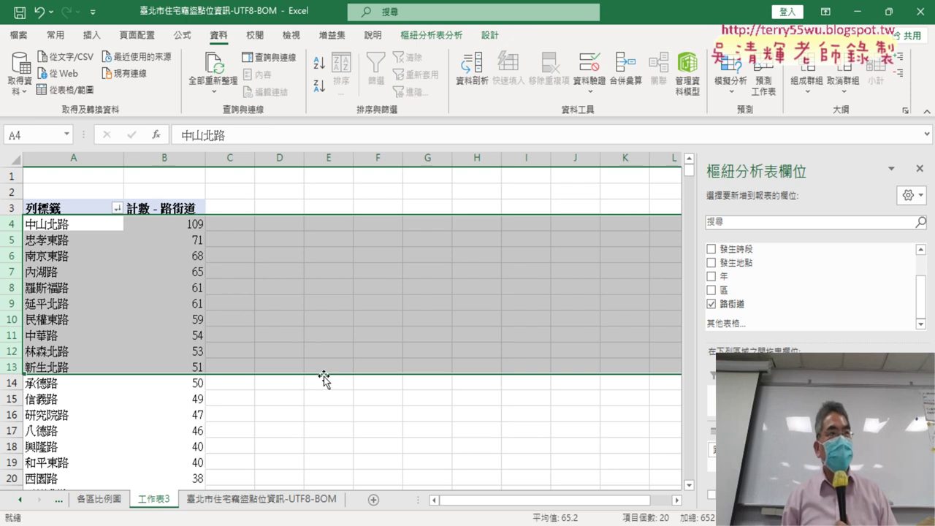
- Apply a Top 10 value filter on the street labels, leaving a grand total of 652
{"action": "left_click", "coordinate": [118, 209]}
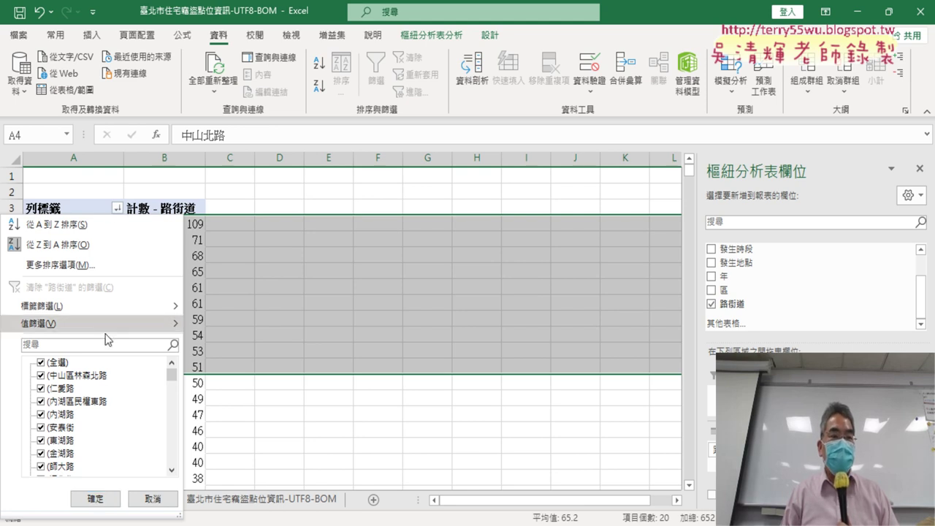
{"action": "mouse_move", "coordinate": [110, 327]}
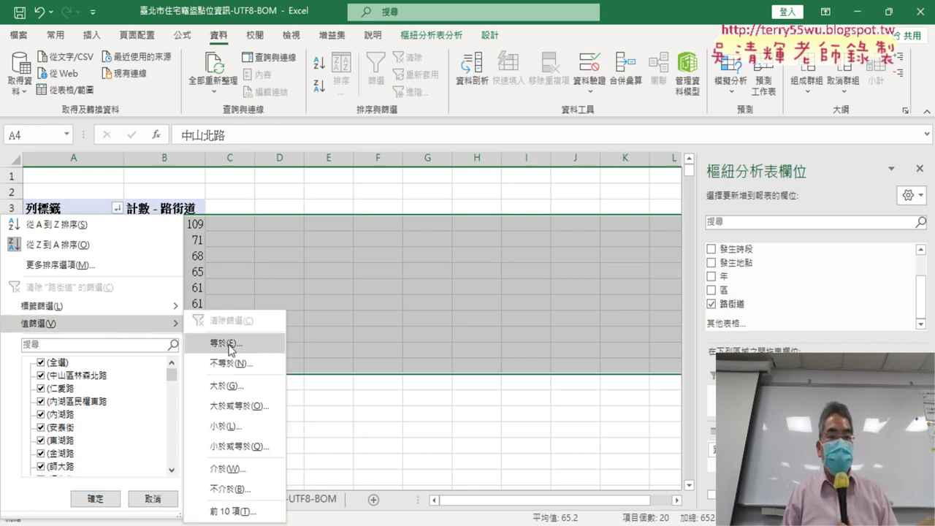
{"action": "left_click", "coordinate": [252, 511]}
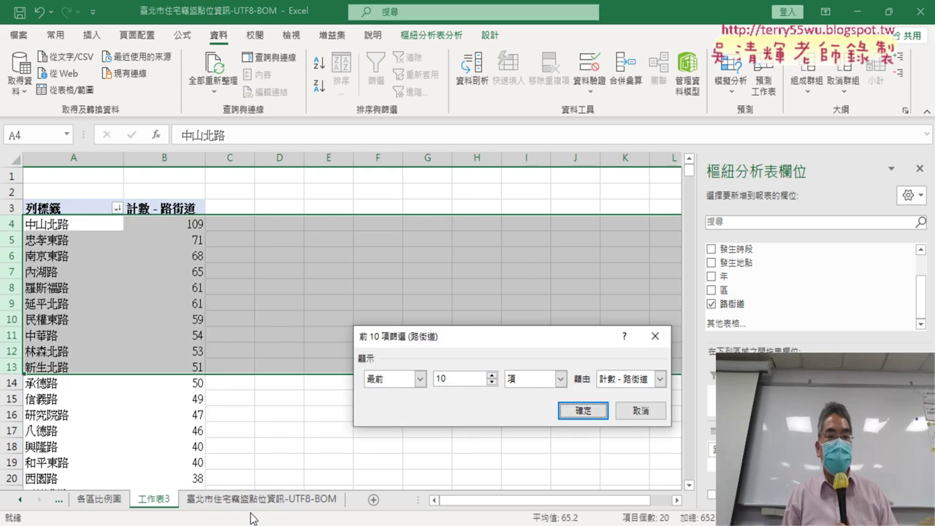
{"action": "left_click_drag", "start_coordinate": [443, 338], "coordinate": [321, 169]}
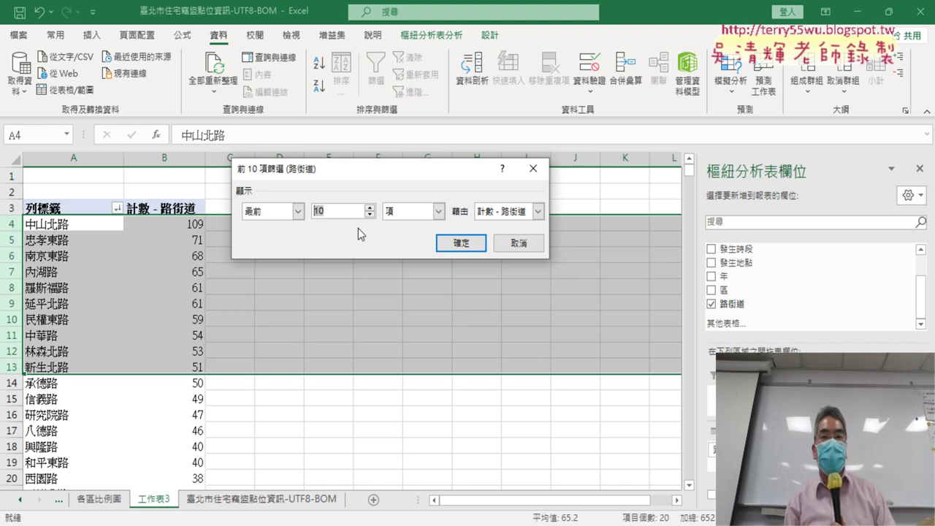
{"action": "left_click", "coordinate": [458, 245]}
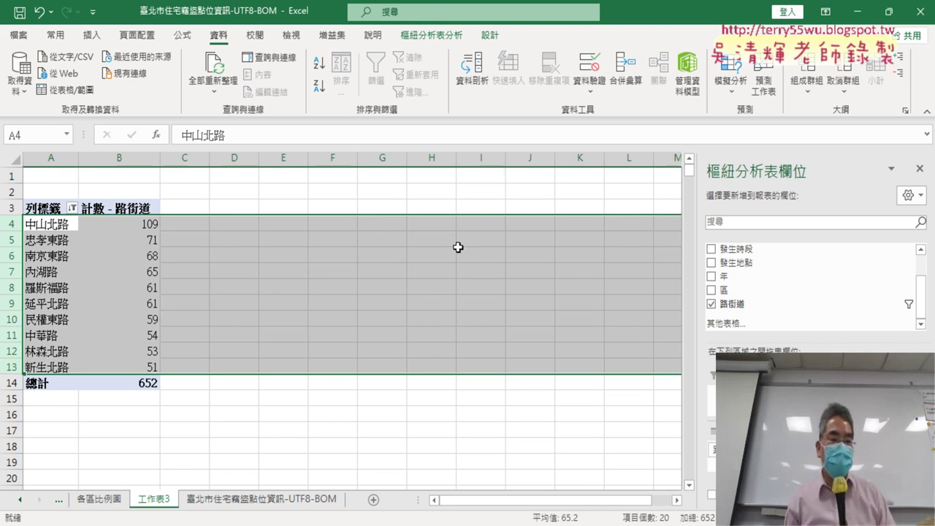
- Select the 中山北路, 忠孝東路 and 羅斯福路 rows in the filtered pivot table
{"action": "left_click", "coordinate": [13, 220]}
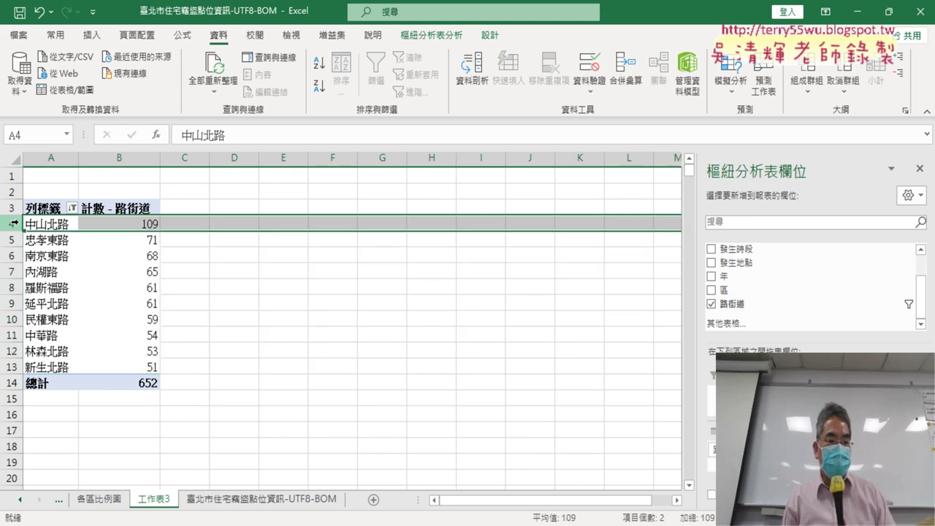
{"action": "left_click", "coordinate": [10, 240]}
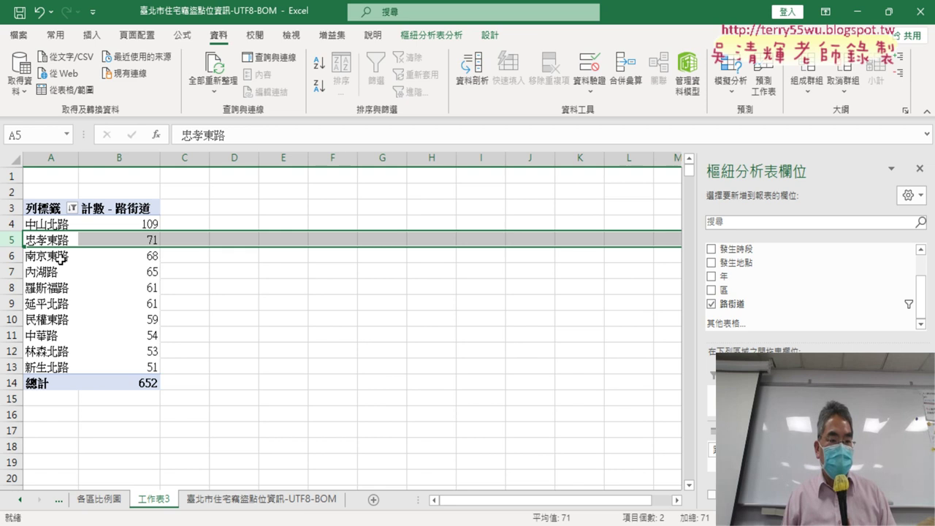
{"action": "left_click", "coordinate": [10, 287]}
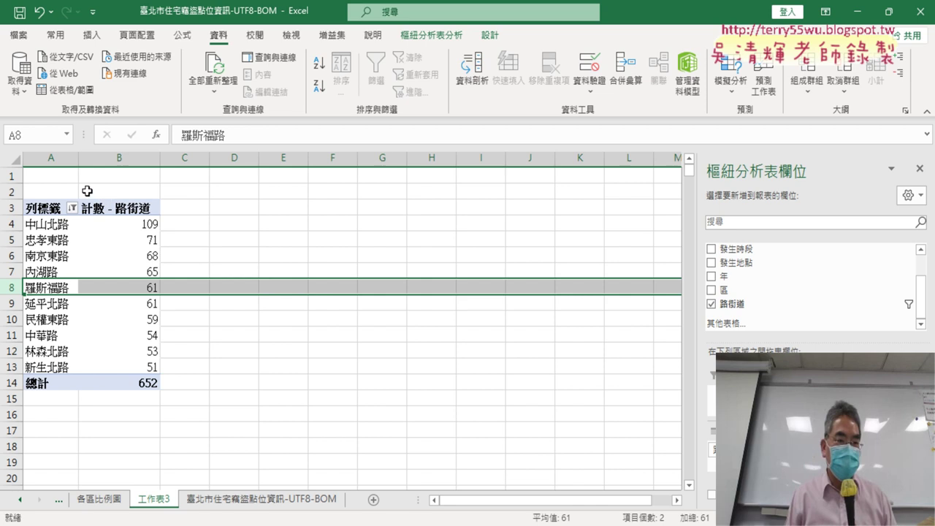
{"action": "left_click", "coordinate": [71, 208]}
- Widen the street filter to the top 20 and scroll through the longer list
{"action": "mouse_move", "coordinate": [129, 322]}
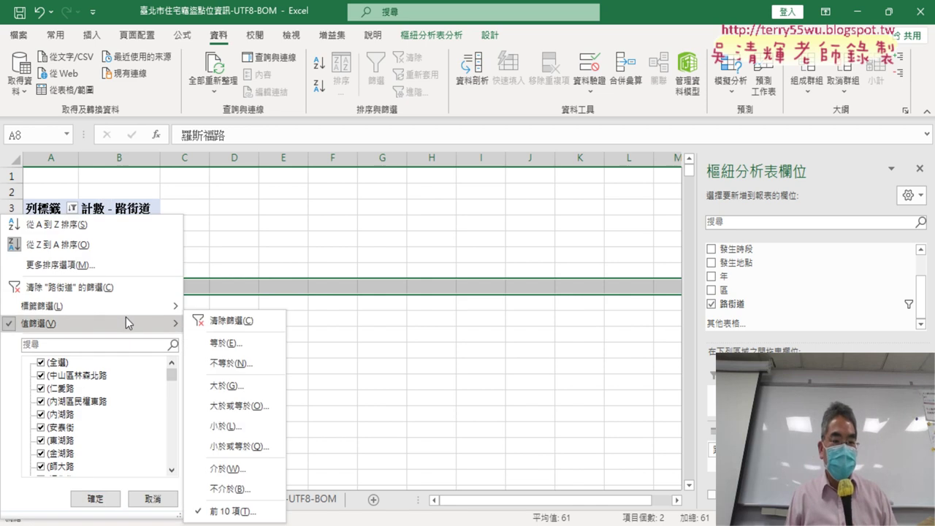
{"action": "left_click", "coordinate": [231, 511]}
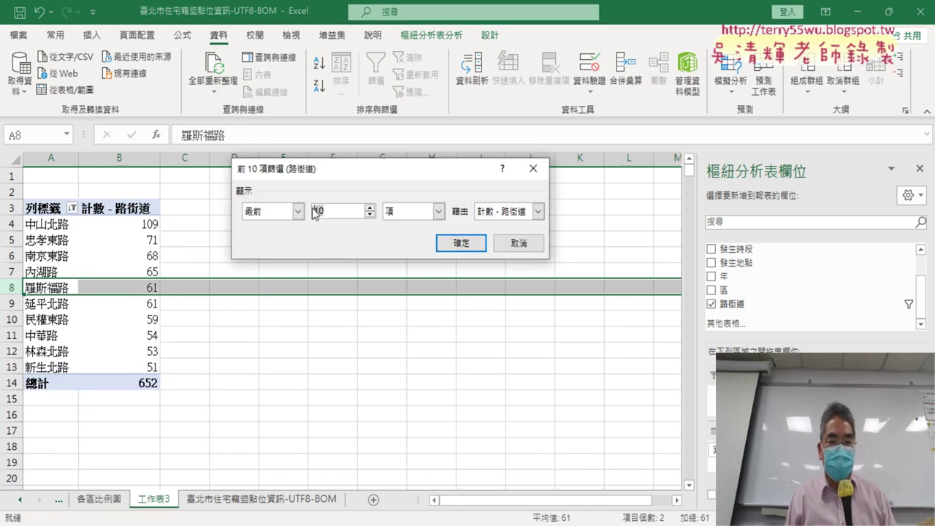
{"action": "type", "text": "20"}
{"action": "key", "text": "Return"}
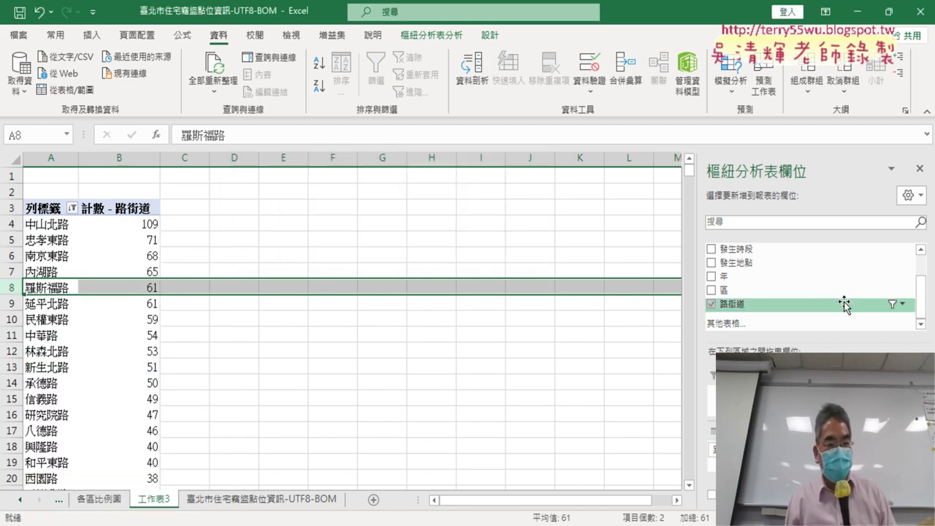
{"action": "left_click", "coordinate": [13, 462]}
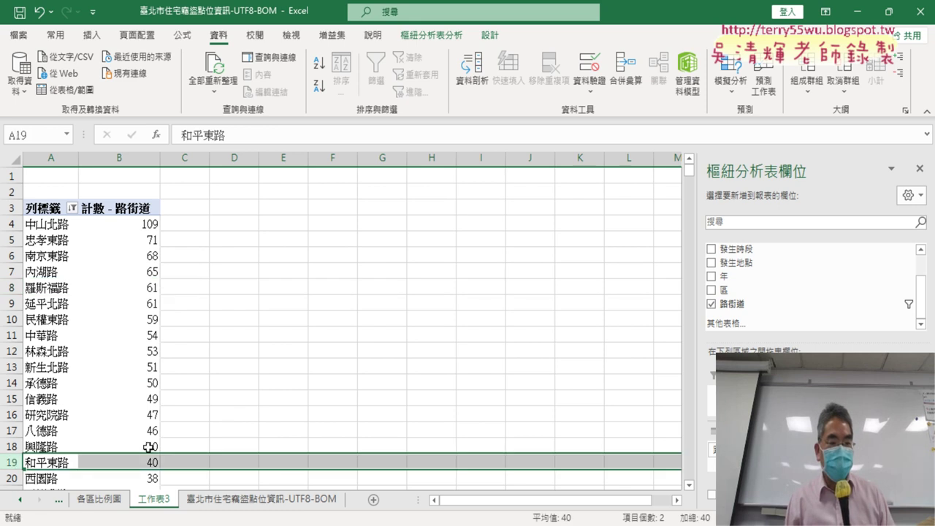
{"action": "scroll", "coordinate": [250, 415], "scroll_direction": "down", "scroll_amount": 1}
{"action": "scroll", "coordinate": [253, 407], "scroll_direction": "down", "scroll_amount": 1}
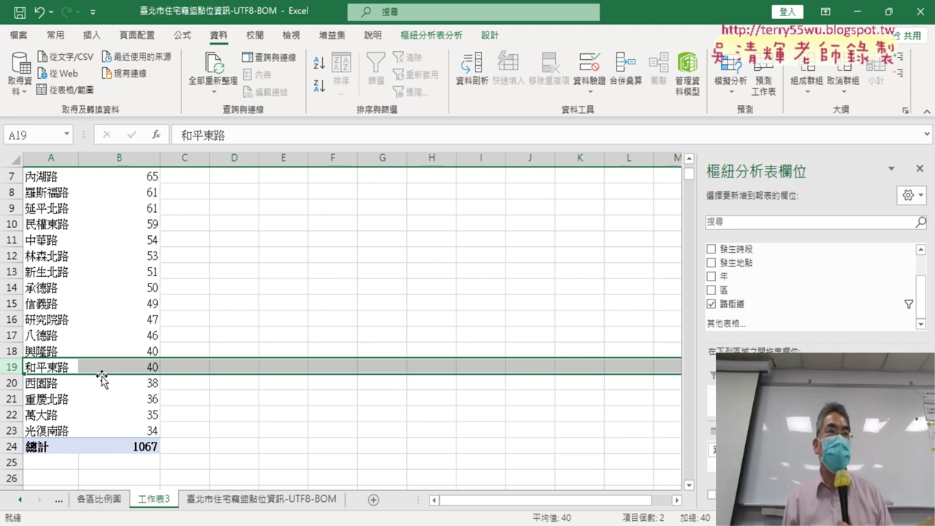
{"action": "scroll", "coordinate": [102, 379], "scroll_direction": "up", "scroll_amount": 2}
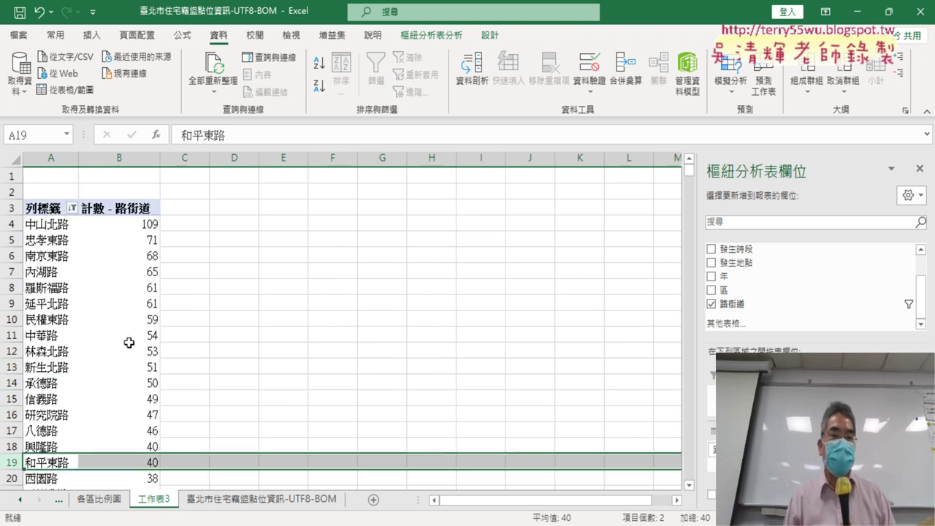
- Change the Top filter count back from 20 to 10 streets
{"action": "left_click", "coordinate": [70, 208]}
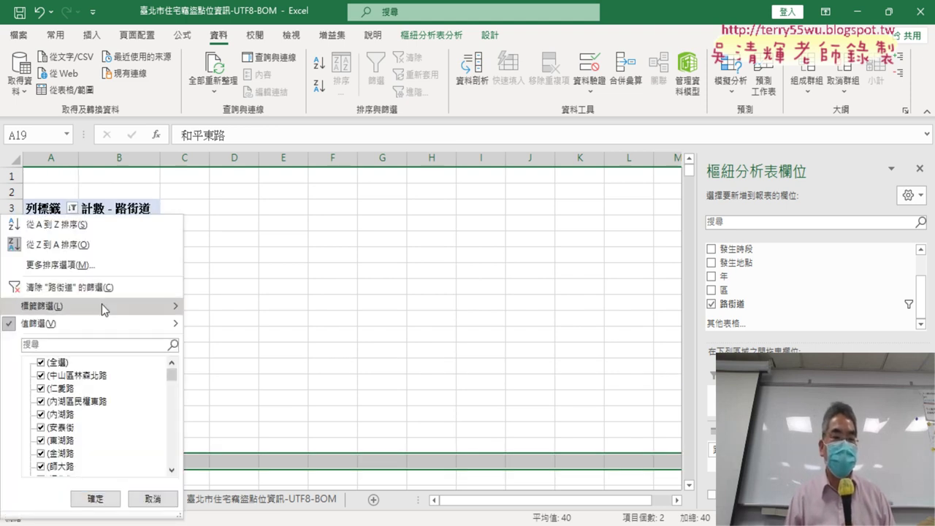
{"action": "mouse_move", "coordinate": [109, 322]}
{"action": "left_click", "coordinate": [234, 511]}
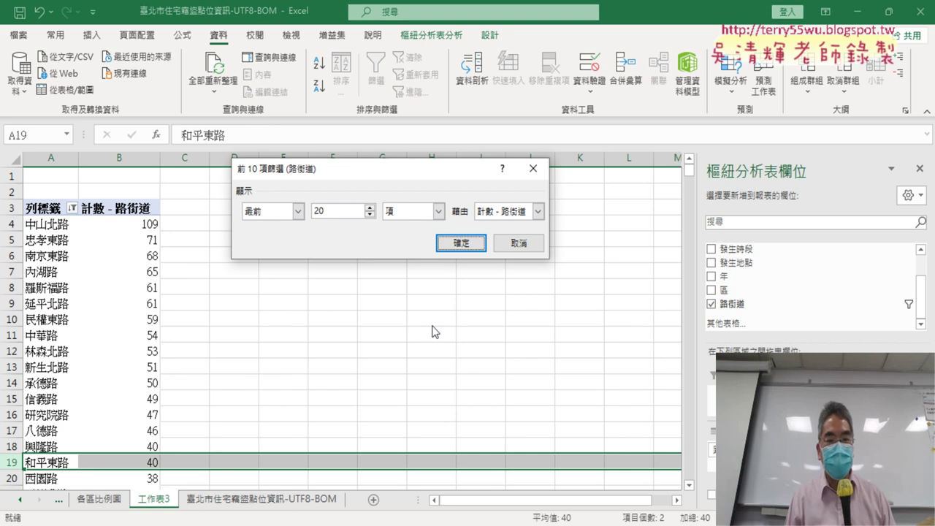
{"action": "left_click_drag", "start_coordinate": [354, 212], "coordinate": [298, 198]}
{"action": "type", "text": "10"}
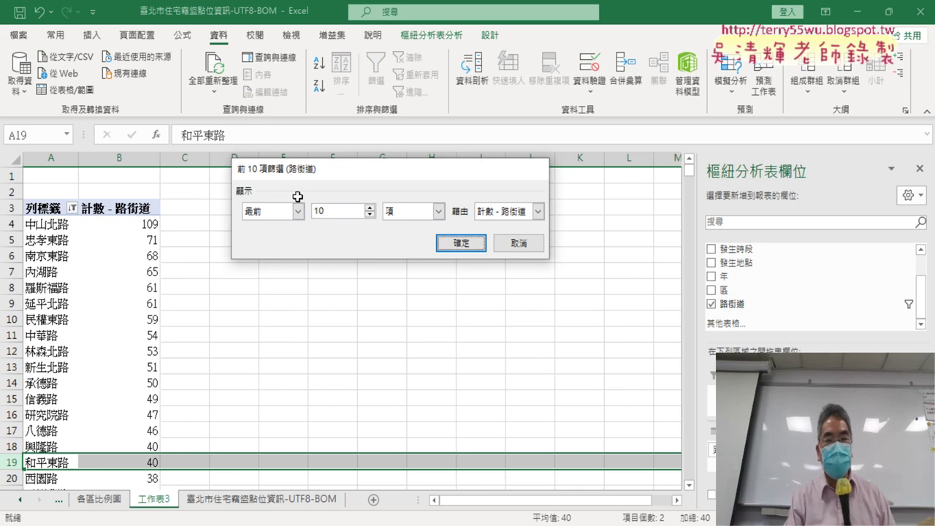
{"action": "key", "text": "Return"}
{"action": "left_click", "coordinate": [121, 271]}
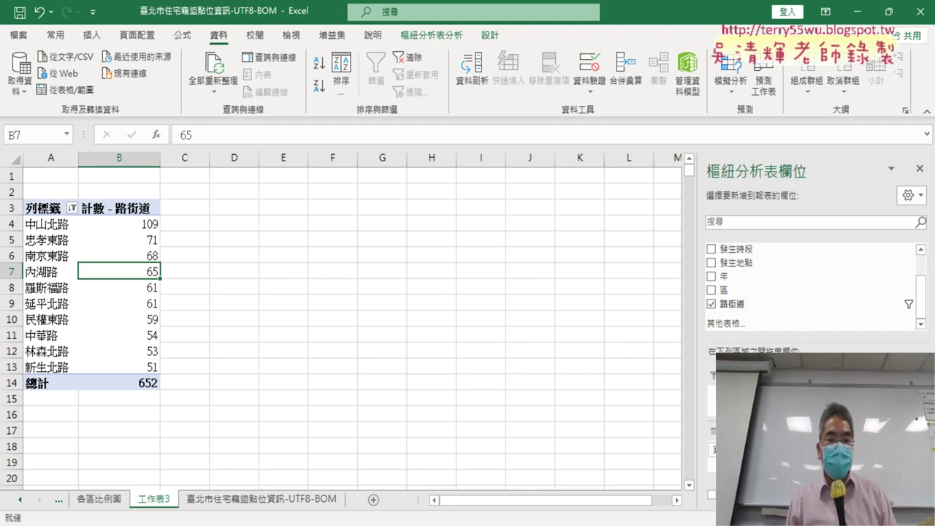
- Insert a clustered column PivotChart and enlarge it to about 18.79 cm beside the pivot table
{"action": "left_click", "coordinate": [441, 38]}
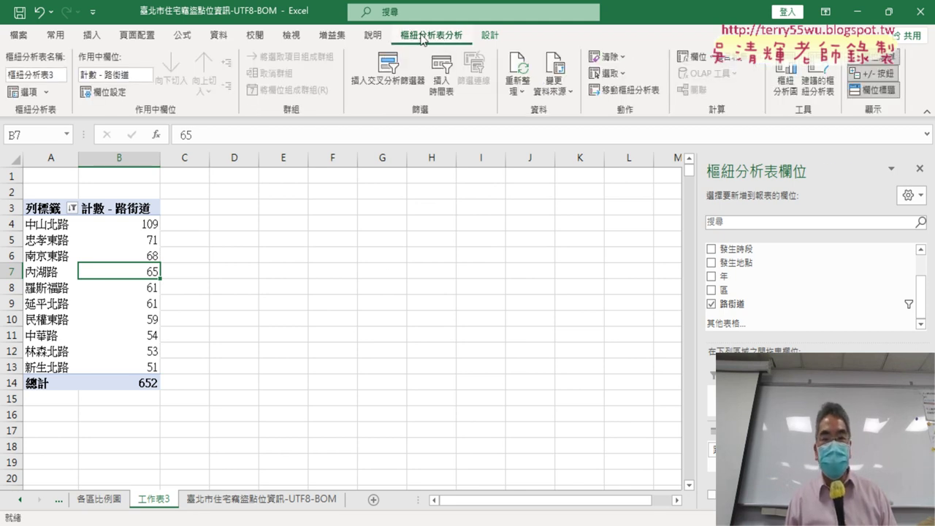
{"action": "left_click", "coordinate": [792, 86]}
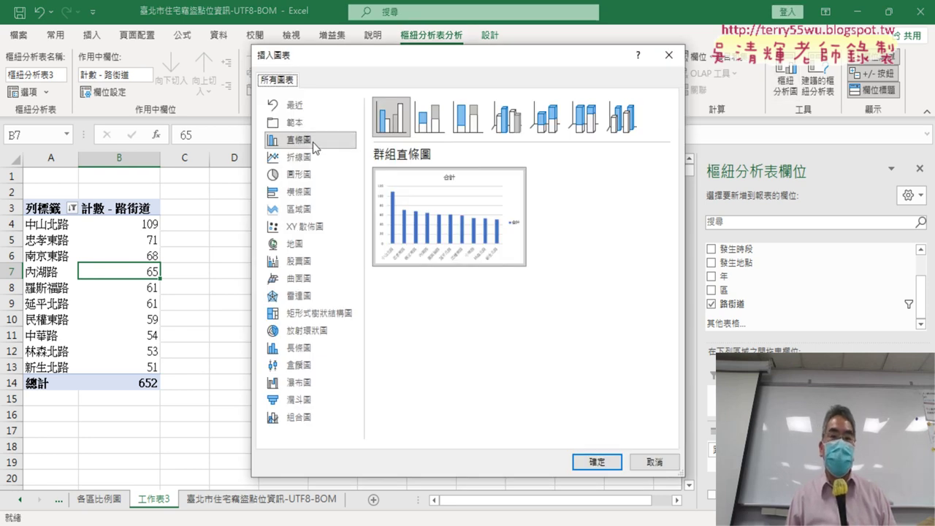
{"action": "left_click", "coordinate": [596, 462]}
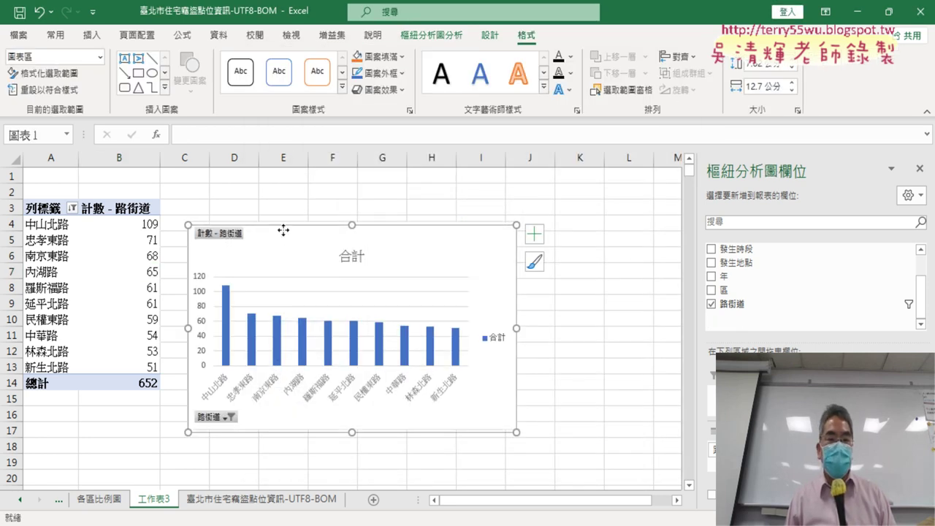
{"action": "left_click_drag", "start_coordinate": [317, 261], "coordinate": [297, 206]}
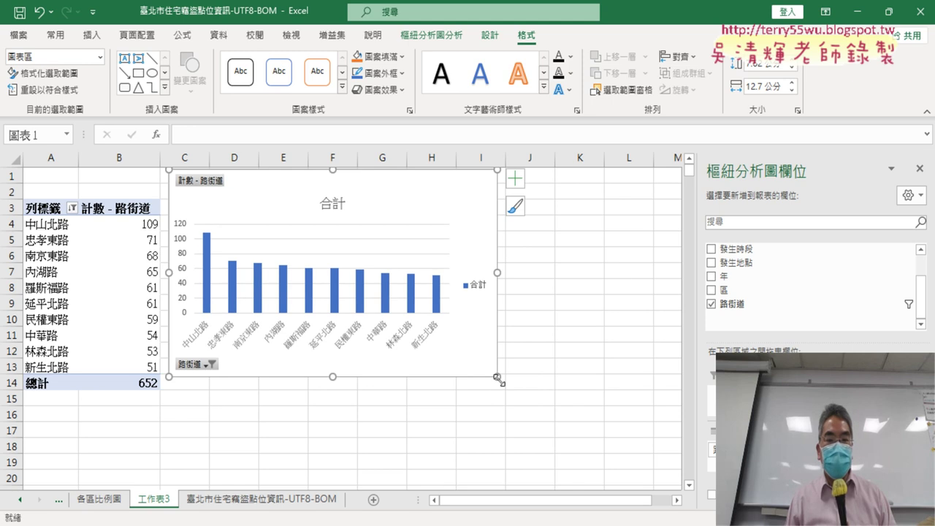
{"action": "left_click_drag", "start_coordinate": [497, 376], "coordinate": [654, 465]}
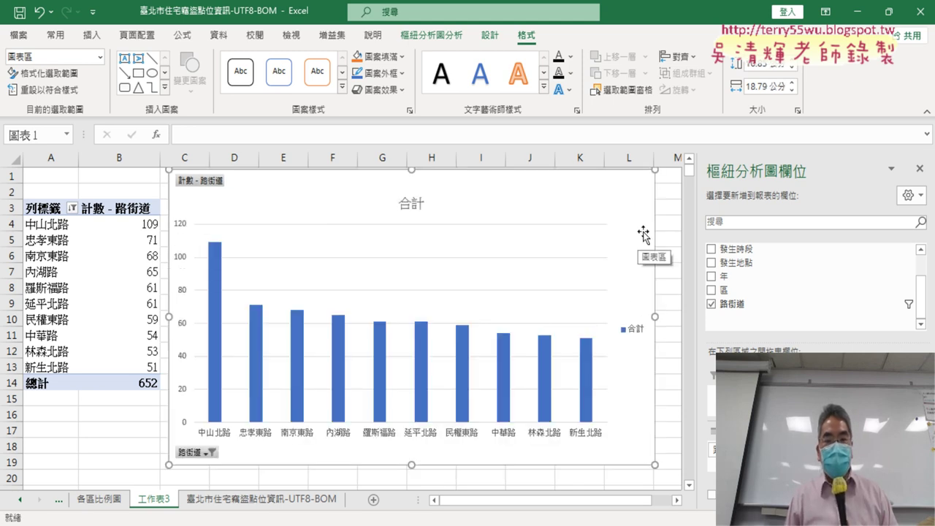
{"action": "left_click_drag", "start_coordinate": [573, 205], "coordinate": [578, 220]}
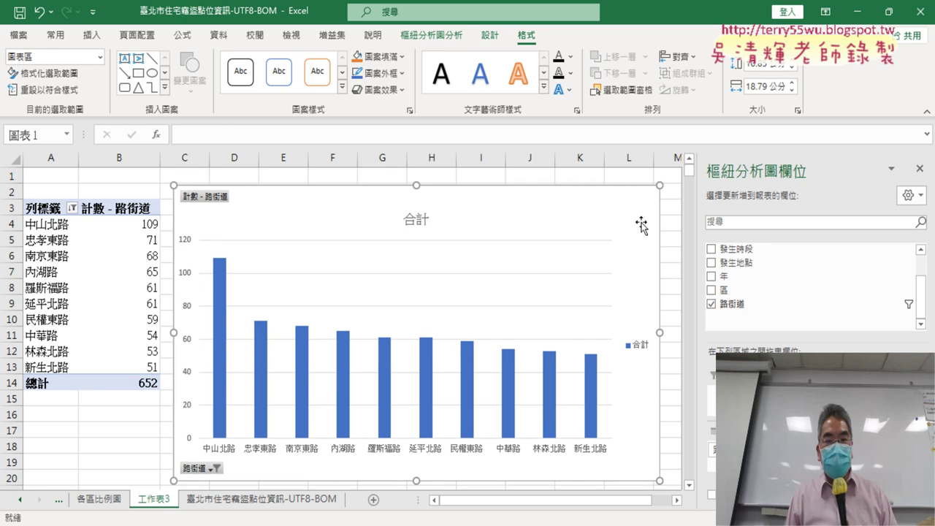
- Select the chart title 合計 and begin typing '路' in its place
{"action": "left_click", "coordinate": [425, 221]}
{"action": "double_click", "coordinate": [416, 219]}
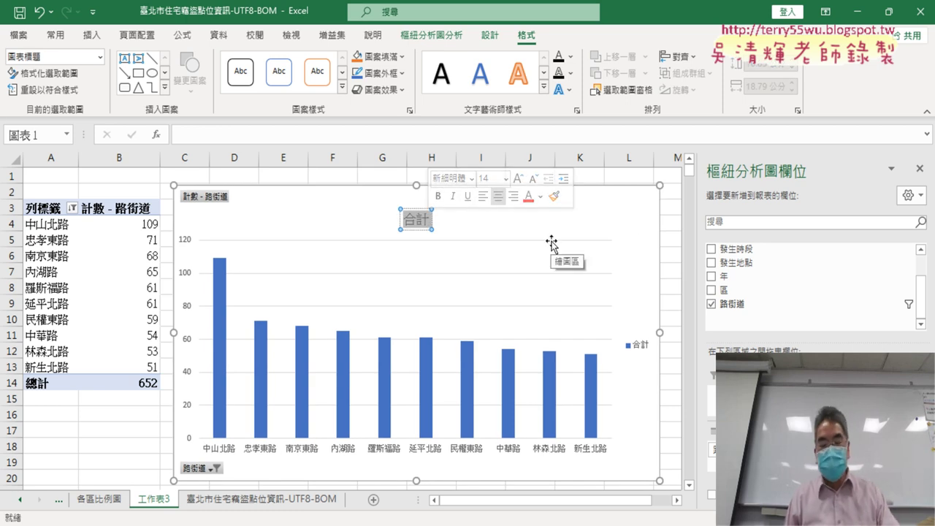
{"action": "type", "text": "ㄌㄨ4"}
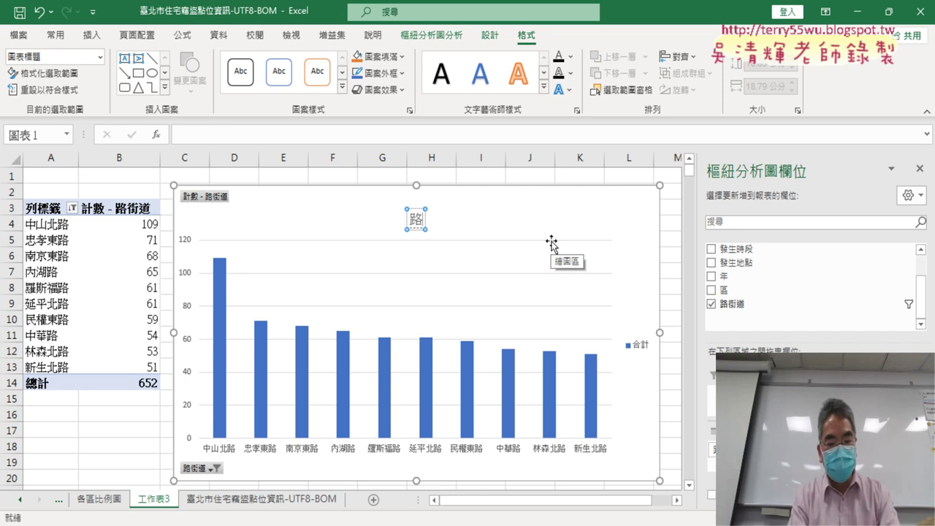
{"action": "type", "text": "ㄐㄧㄝ"}
- Finish typing the chart title as 路街道前十名直條圖
{"action": "key", "text": "space"}
{"action": "type", "text": "ㄉㄠ4ㄑ"}
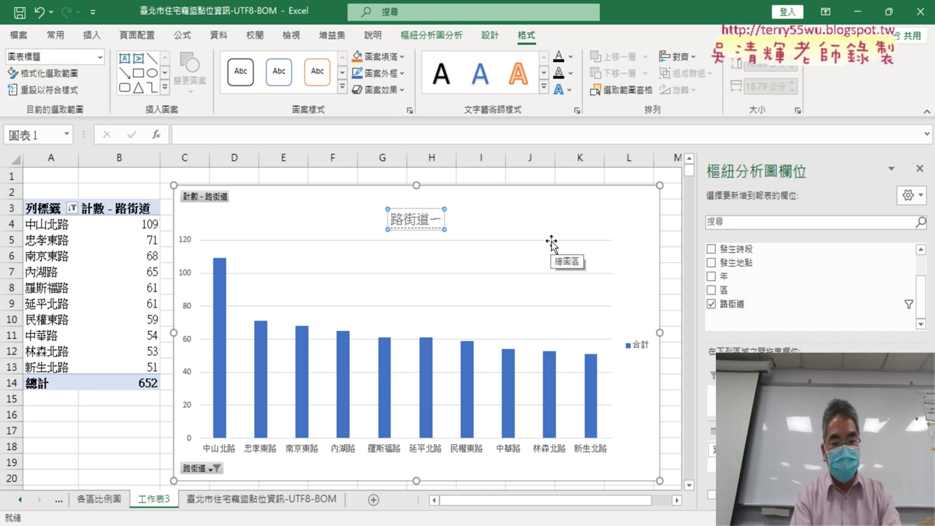
{"action": "type", "text": "ㄧㄢ6ㄕ6"}
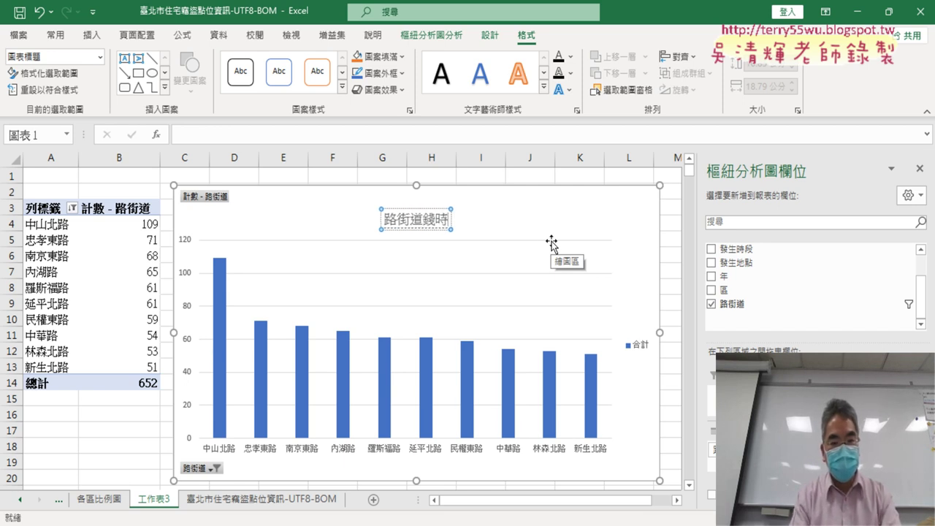
{"action": "type", "text": "ㄇㄧㄥ6"}
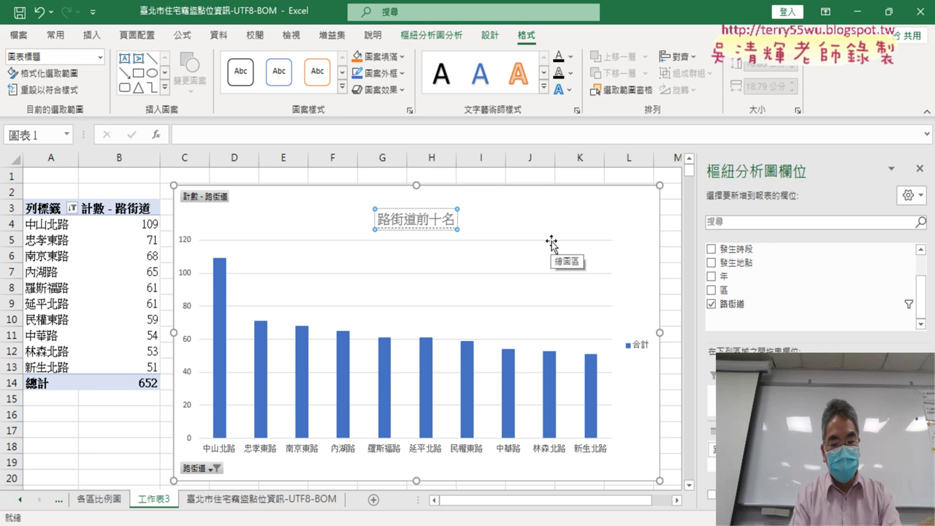
{"action": "type", "text": "ㄓ6ㄊ"}
{"action": "type", "text": "6"}
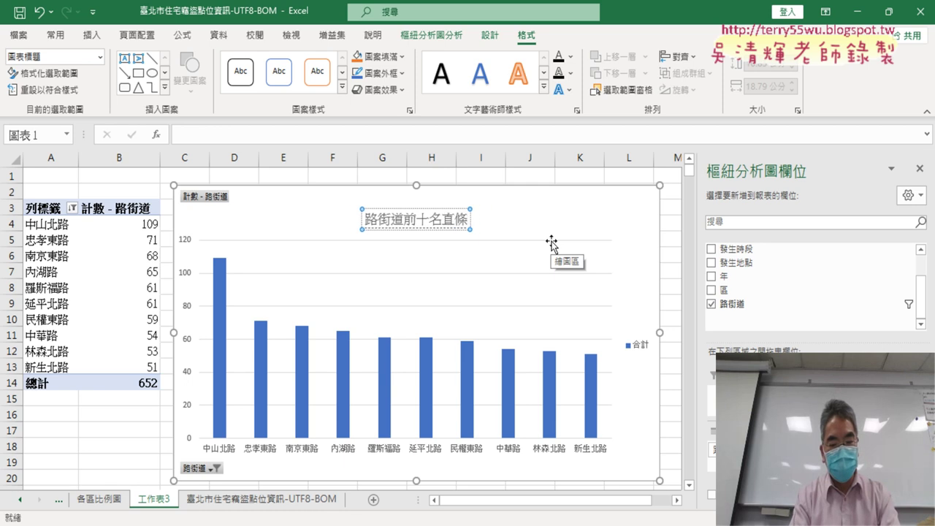
{"action": "type", "text": "圖"}
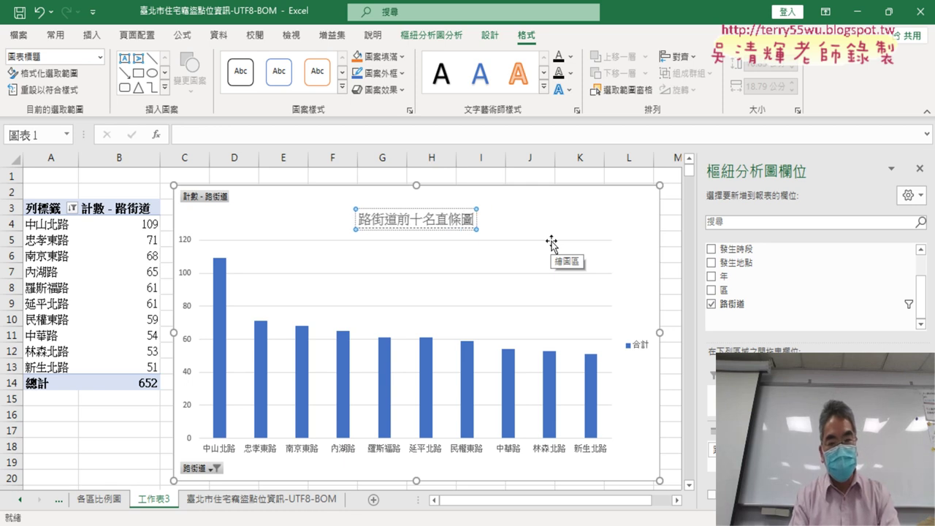
{"action": "left_click", "coordinate": [644, 233]}
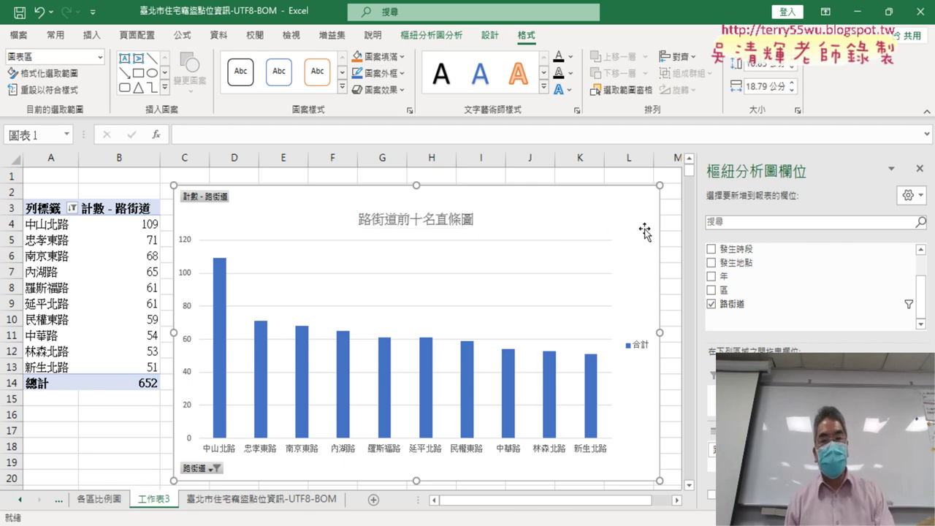
- Format the chart title in red, 20-point, bold text
{"action": "left_click", "coordinate": [440, 223]}
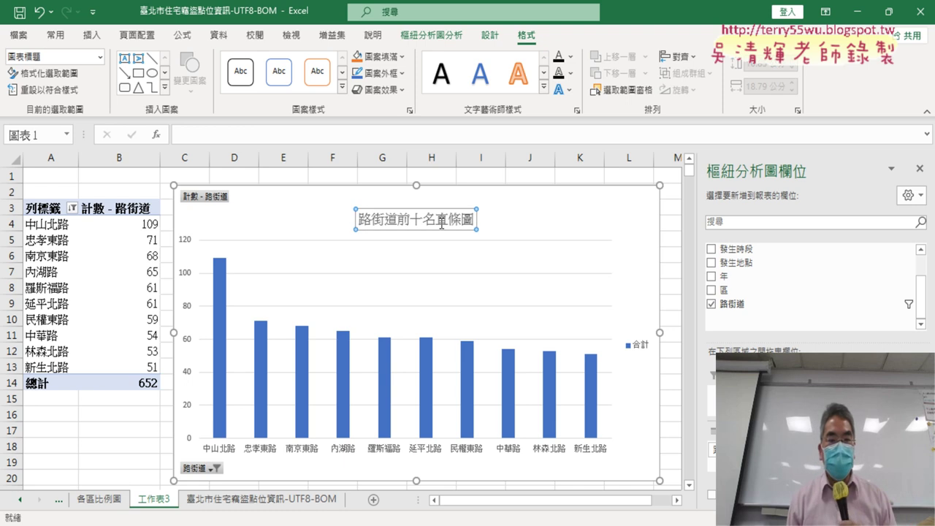
{"action": "left_click", "coordinate": [56, 36]}
{"action": "left_click", "coordinate": [174, 85]}
{"action": "left_click", "coordinate": [213, 63]}
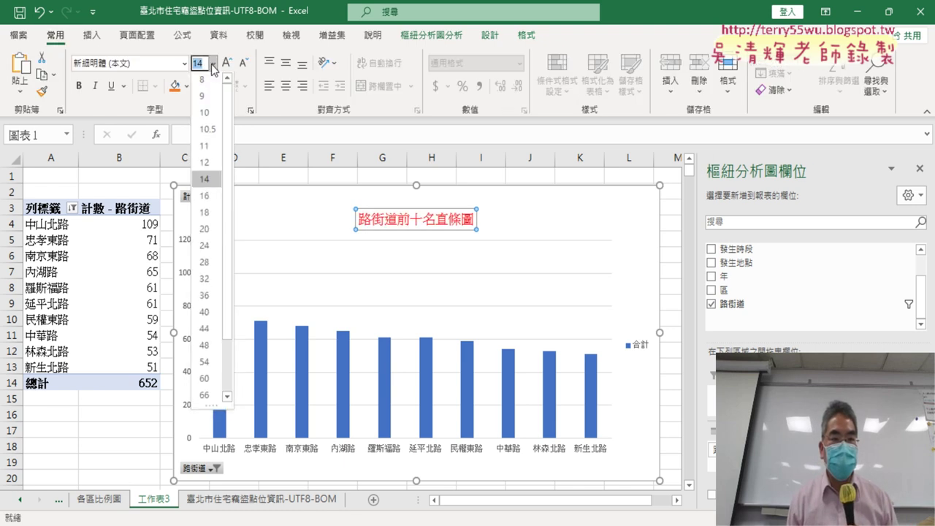
{"action": "left_click", "coordinate": [205, 228]}
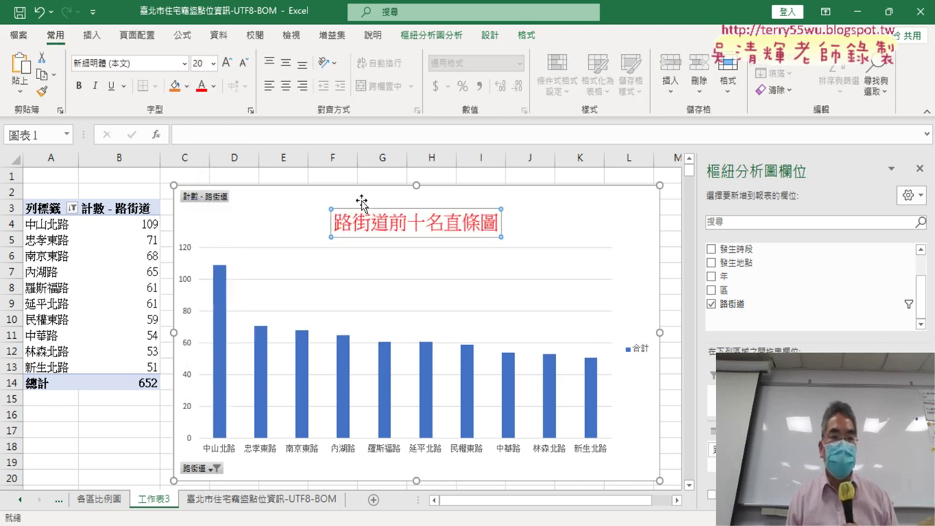
{"action": "left_click", "coordinate": [78, 85]}
{"action": "left_click", "coordinate": [640, 318]}
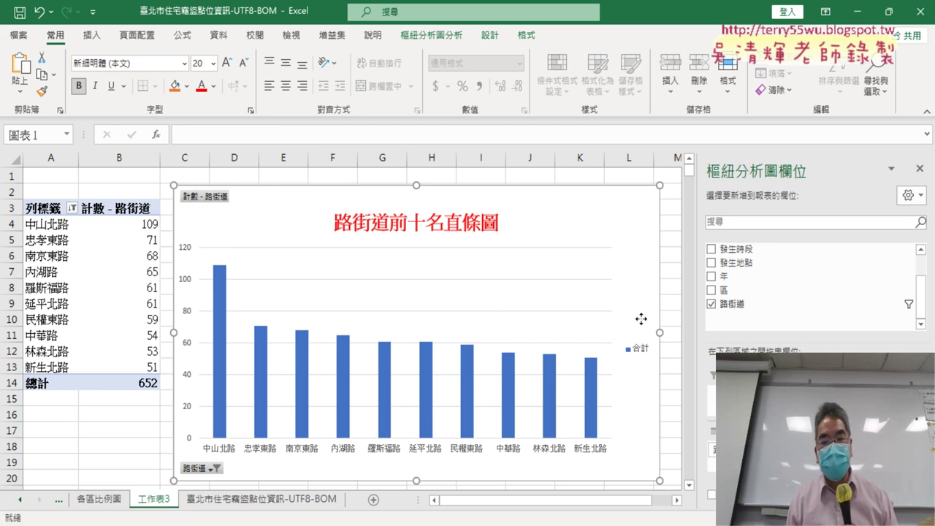
- Uncheck Legend in Chart Elements so the 合計 legend disappears, keeping the gridlines on
{"action": "left_click_drag", "start_coordinate": [696, 302], "coordinate": [711, 301]}
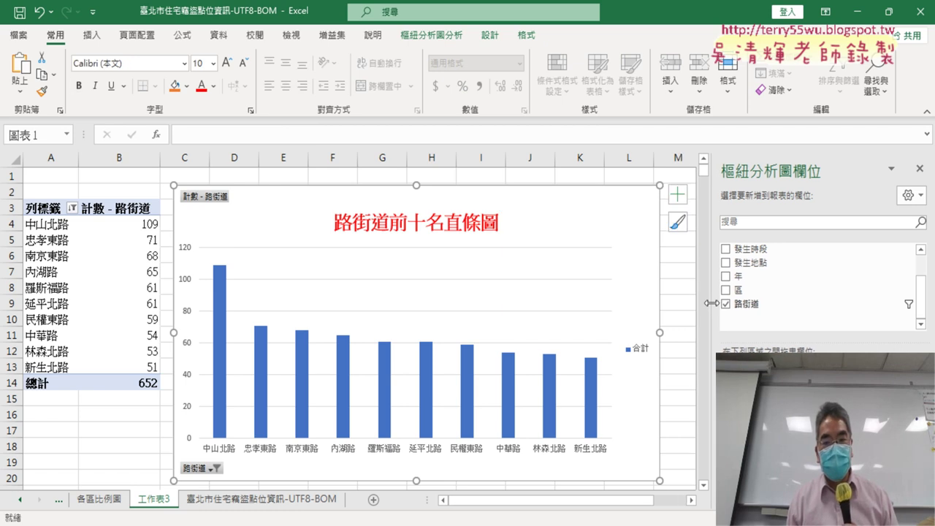
{"action": "left_click", "coordinate": [676, 195]}
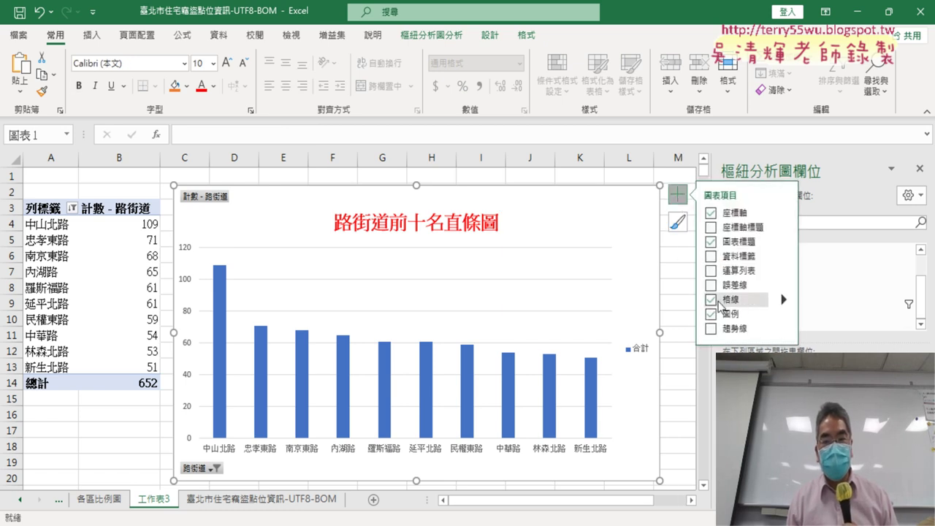
{"action": "left_click", "coordinate": [713, 300]}
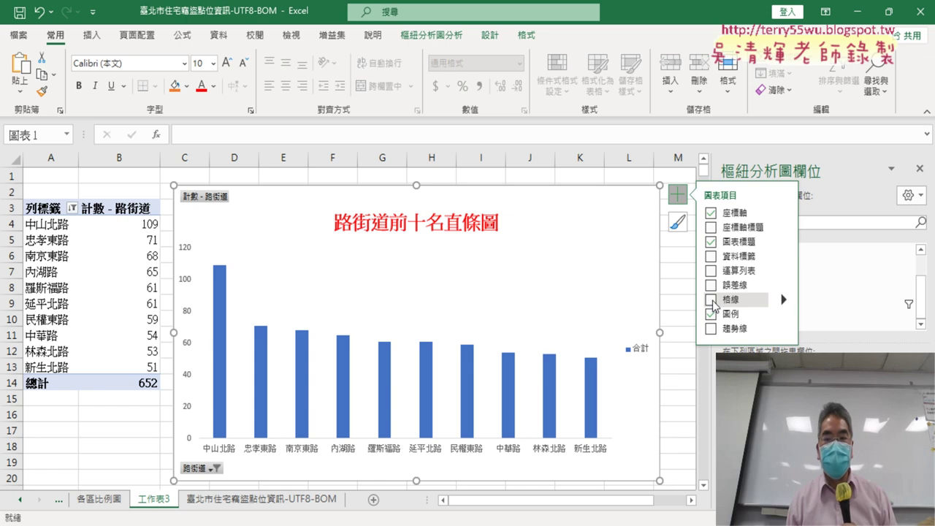
{"action": "left_click", "coordinate": [712, 300]}
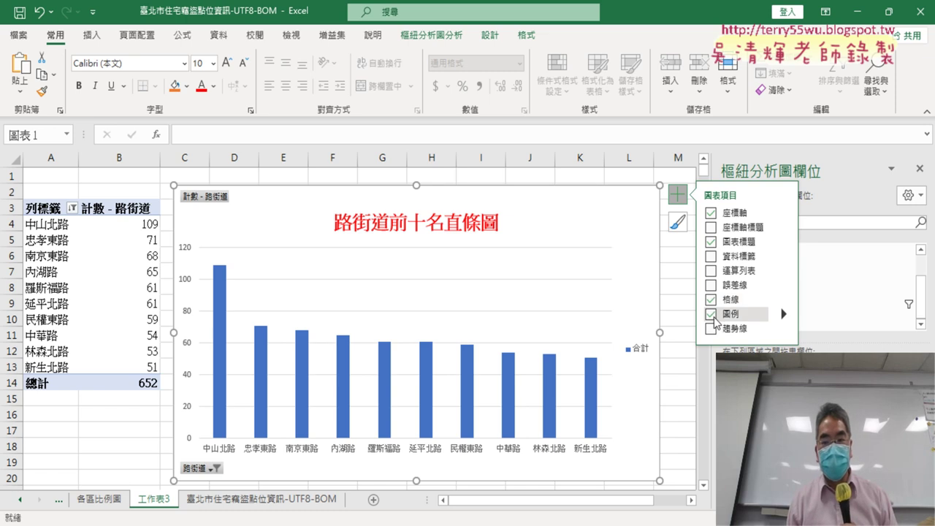
{"action": "left_click", "coordinate": [712, 315]}
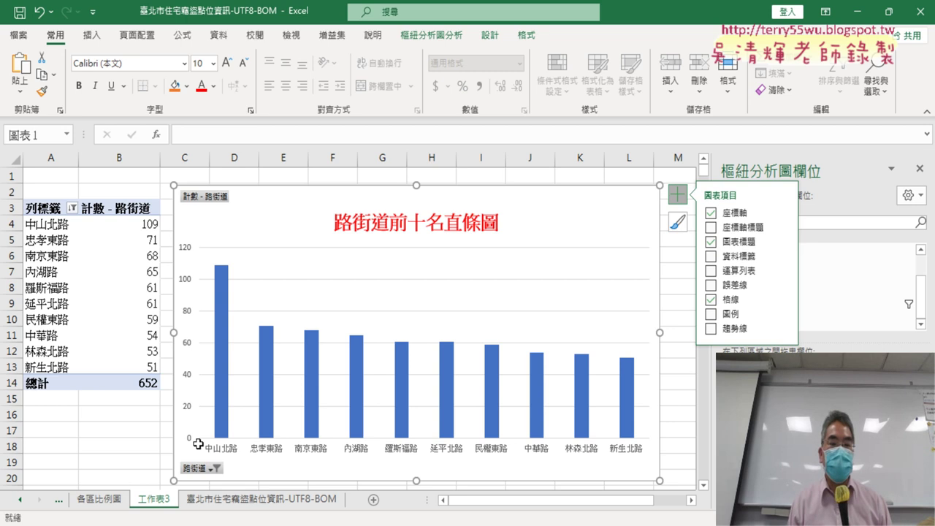
{"action": "left_click", "coordinate": [412, 223]}
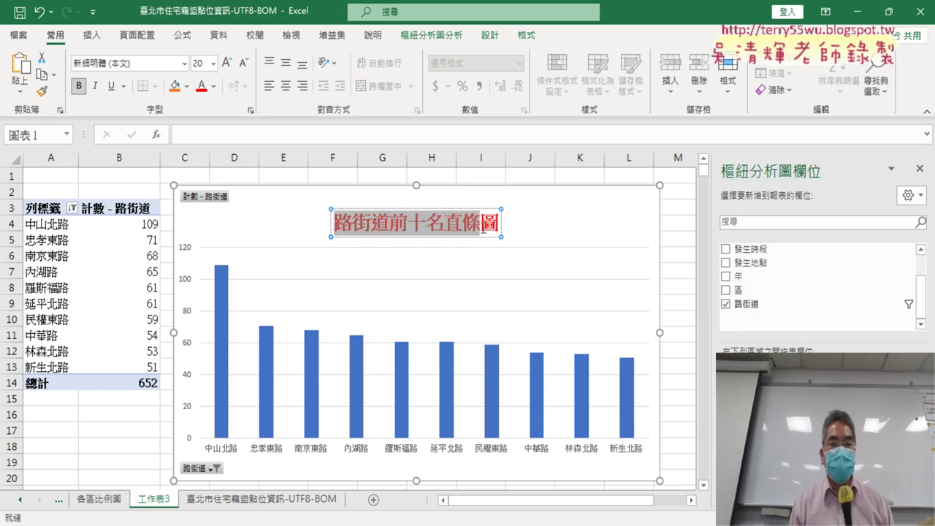
{"action": "left_click_drag", "start_coordinate": [334, 223], "coordinate": [501, 223]}
{"action": "key", "text": "ctrl+c"}
{"action": "right_click", "coordinate": [447, 225]}
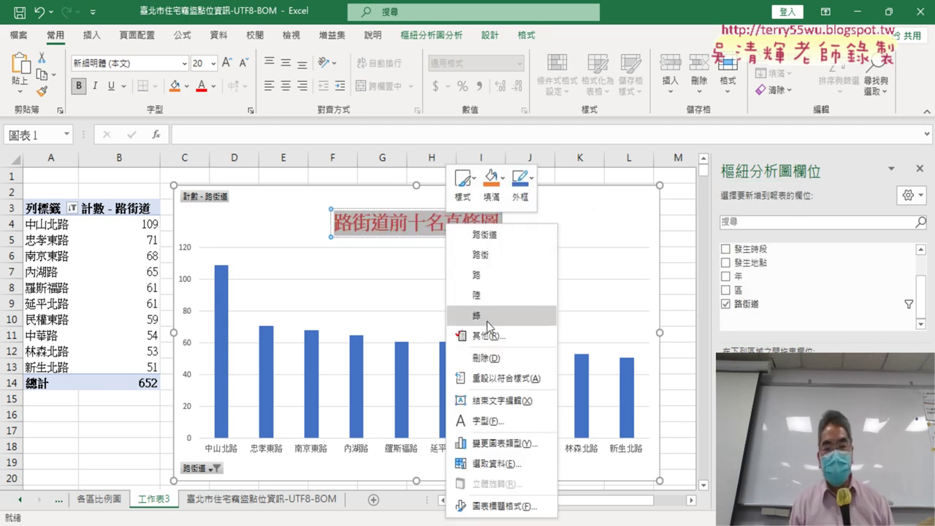
{"action": "key", "text": "Escape"}
{"action": "left_click", "coordinate": [364, 220]}
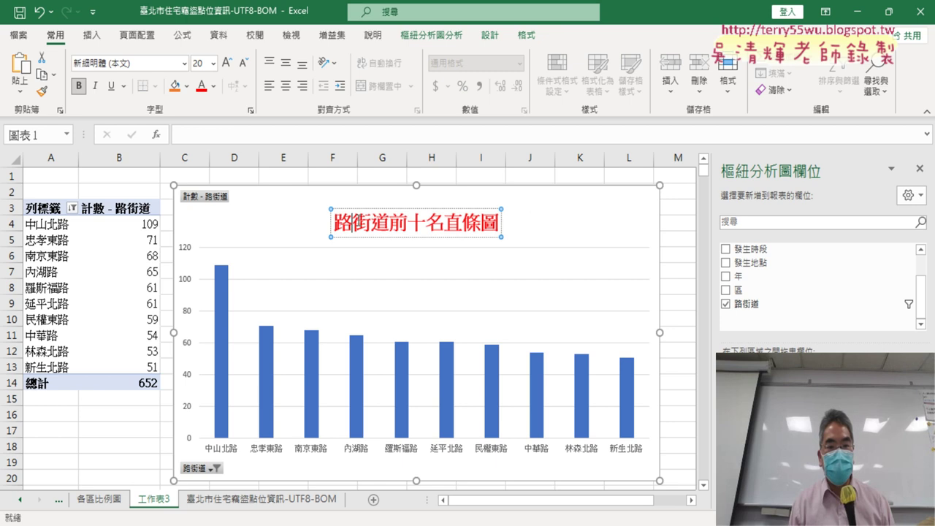
{"action": "left_click_drag", "start_coordinate": [336, 222], "coordinate": [581, 230]}
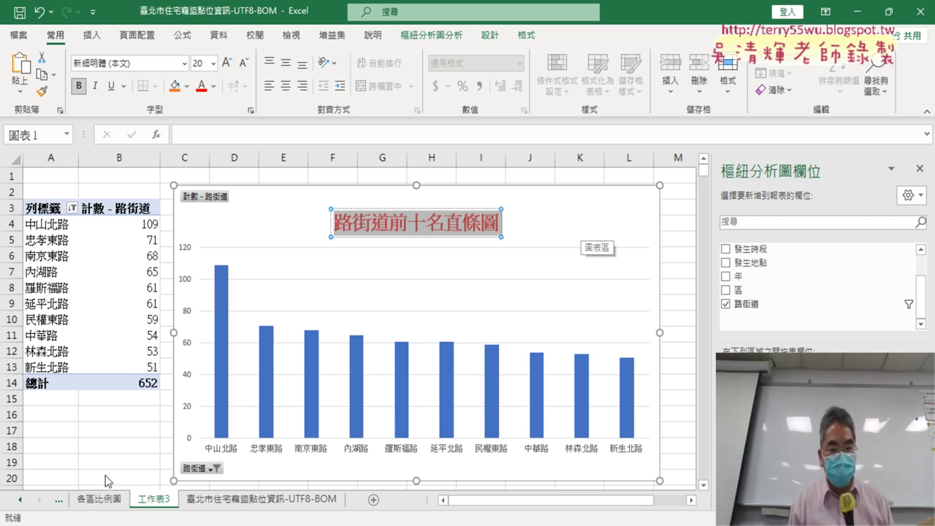
- Rename the 工作表3 sheet to 路街道前十名直條圖 by pasting the chart title
{"action": "left_click_drag", "start_coordinate": [164, 502], "coordinate": [206, 487]}
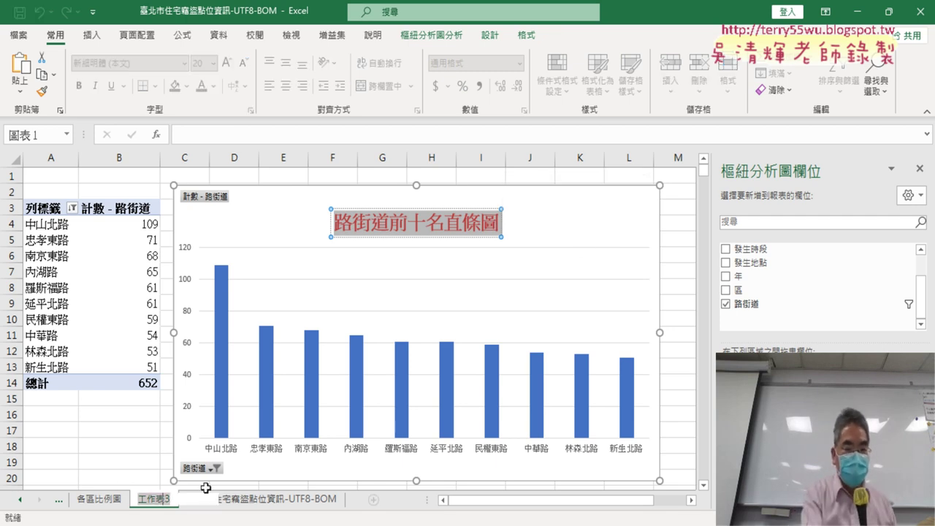
{"action": "key", "text": "ctrl+v"}
{"action": "key", "text": "Return"}
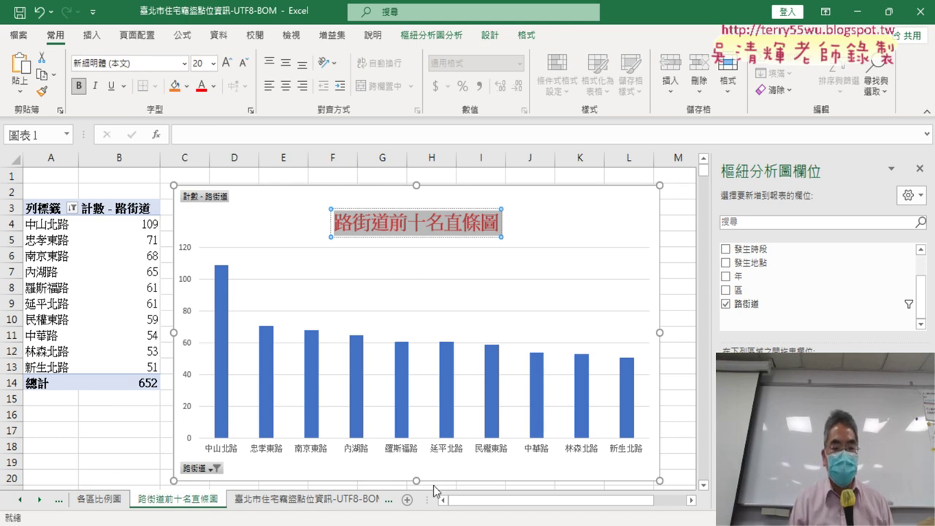
- Shorten the data sheet's name to 臺北市住宅竊盜 by deleting 點位資訊-UTF8-BOM
{"action": "left_click_drag", "start_coordinate": [435, 500], "coordinate": [569, 499]}
{"action": "left_click", "coordinate": [292, 500]}
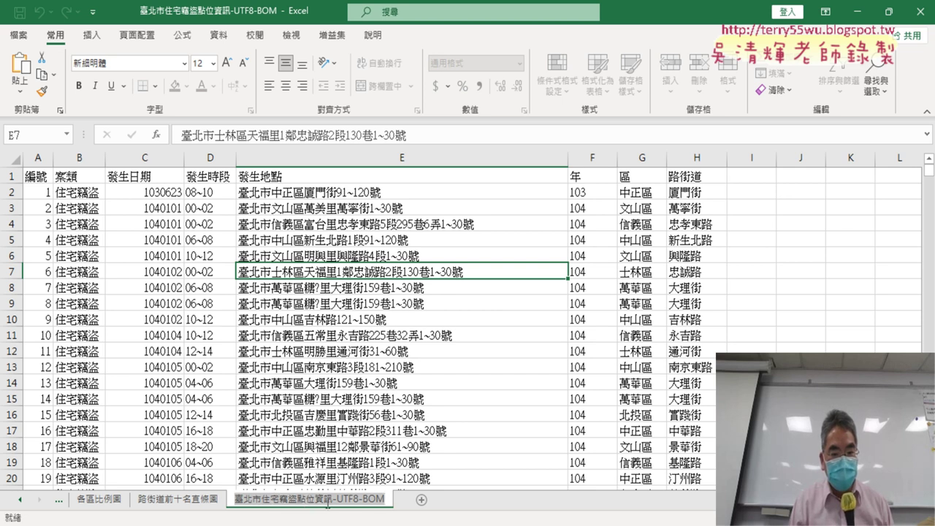
{"action": "left_click", "coordinate": [331, 500]}
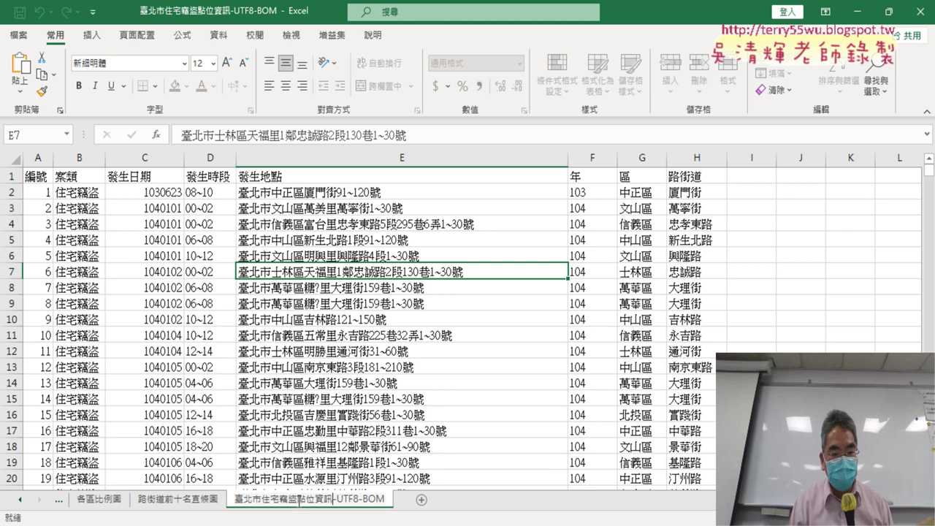
{"action": "left_click_drag", "start_coordinate": [297, 499], "coordinate": [485, 504]}
{"action": "key", "text": "BackSpace"}
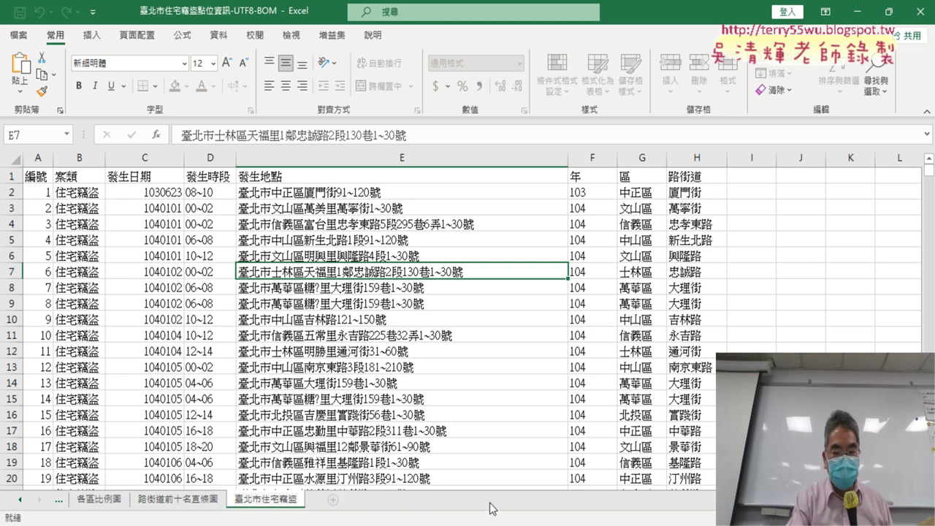
{"action": "key", "text": "Return"}
{"action": "left_click", "coordinate": [17, 501]}
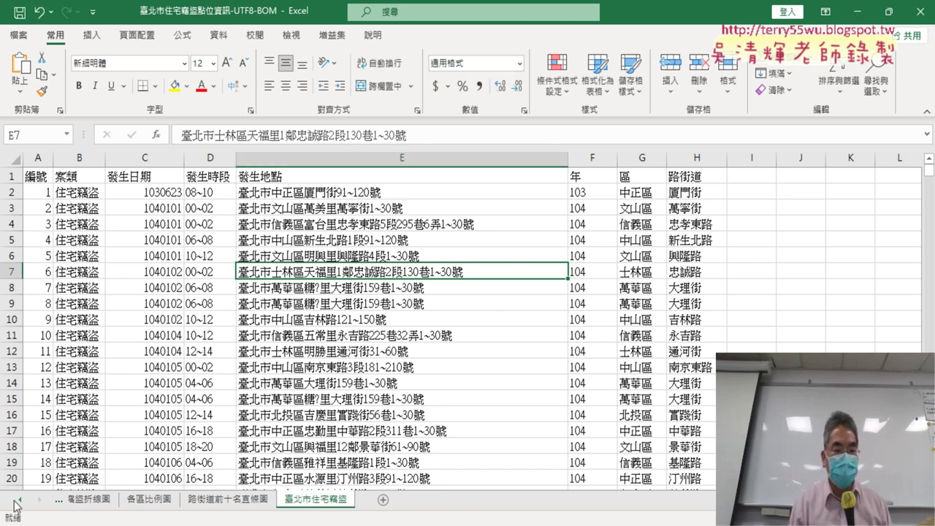
- View the 歷年竊盜折線圖, 各區比例圖 and 路街道前十名直條圖 sheets, ending on 歷年竊盜折線圖
{"action": "left_click", "coordinate": [115, 501]}
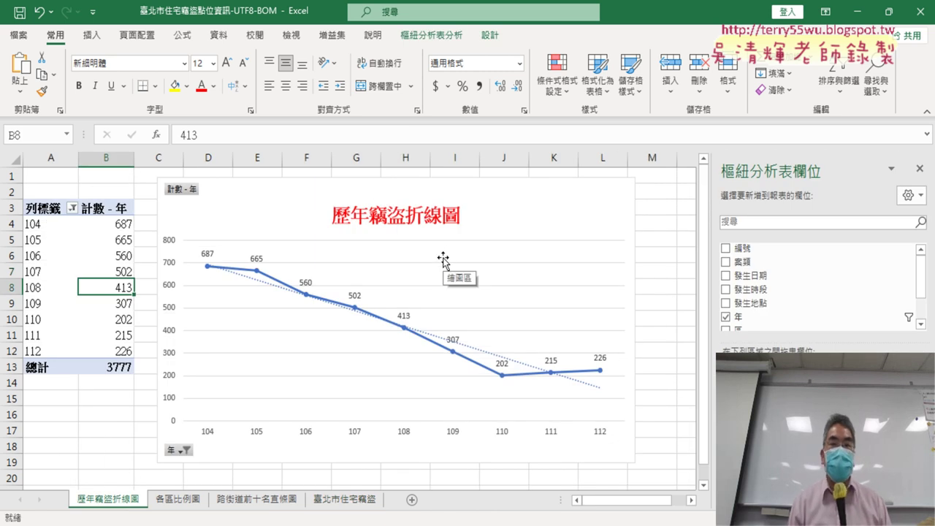
{"action": "left_click", "coordinate": [178, 500]}
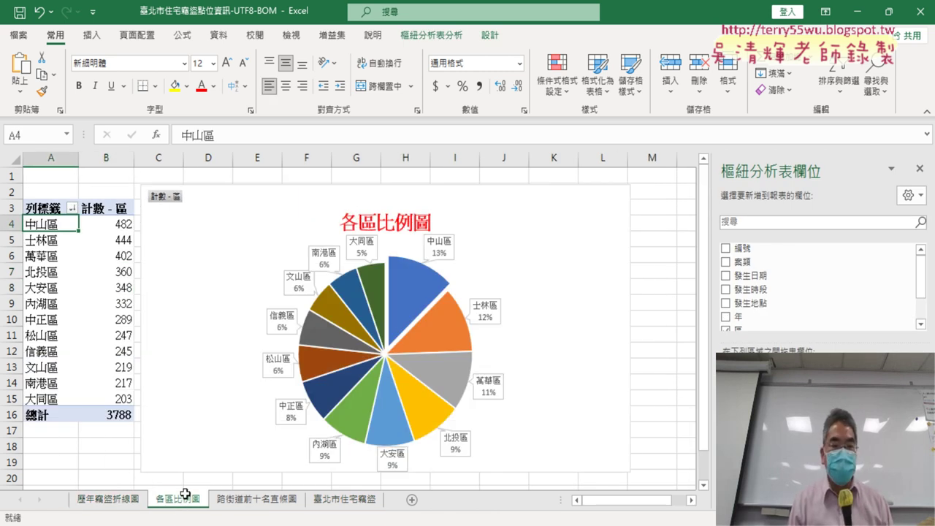
{"action": "left_click", "coordinate": [268, 500]}
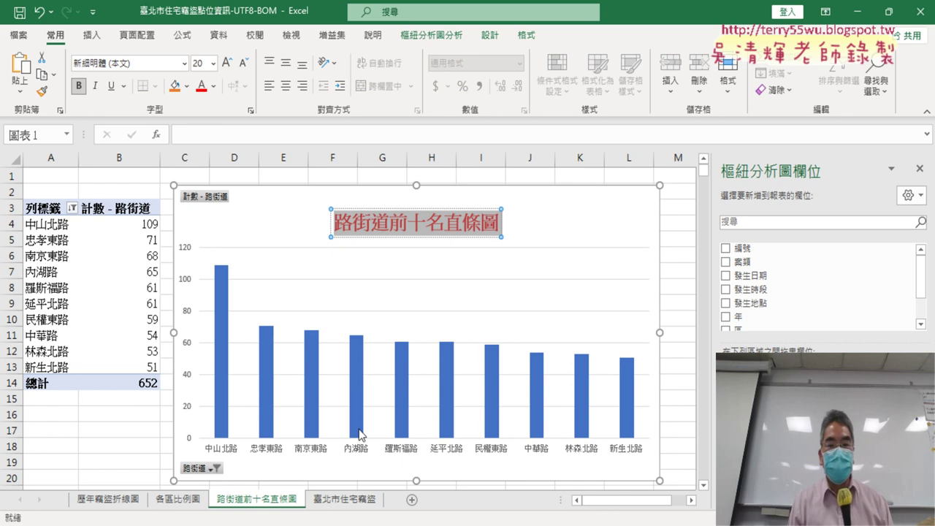
{"action": "left_click", "coordinate": [122, 428]}
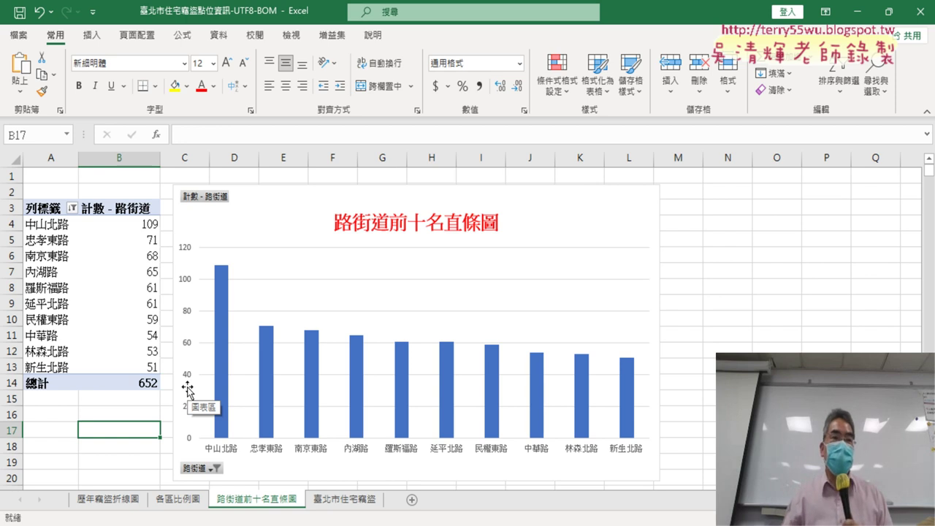
{"action": "key", "text": "ctrl+Page_Up"}
{"action": "key", "text": "ctrl+Page_Up"}
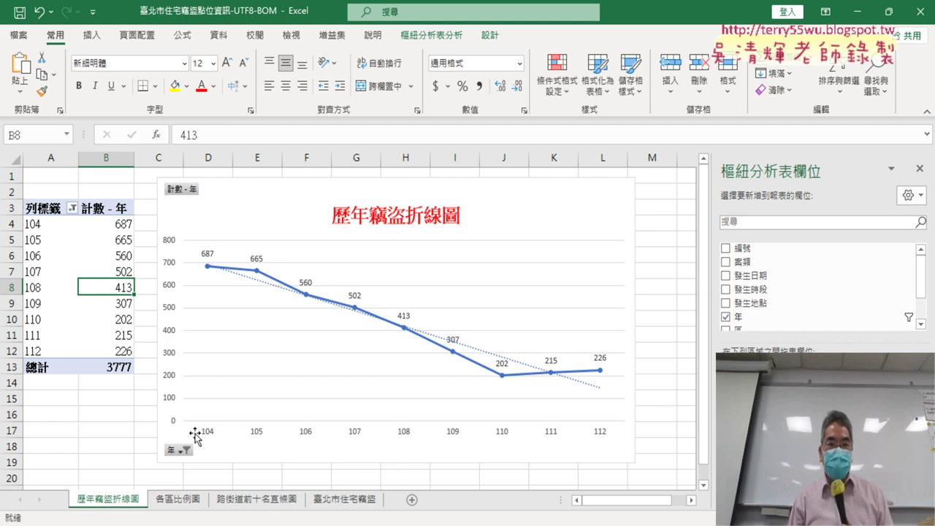
- Move through the chart sheets to the 臺北市住宅竊盜 data sheet
{"action": "left_click", "coordinate": [186, 500]}
{"action": "left_click", "coordinate": [254, 501]}
{"action": "left_click", "coordinate": [345, 499]}
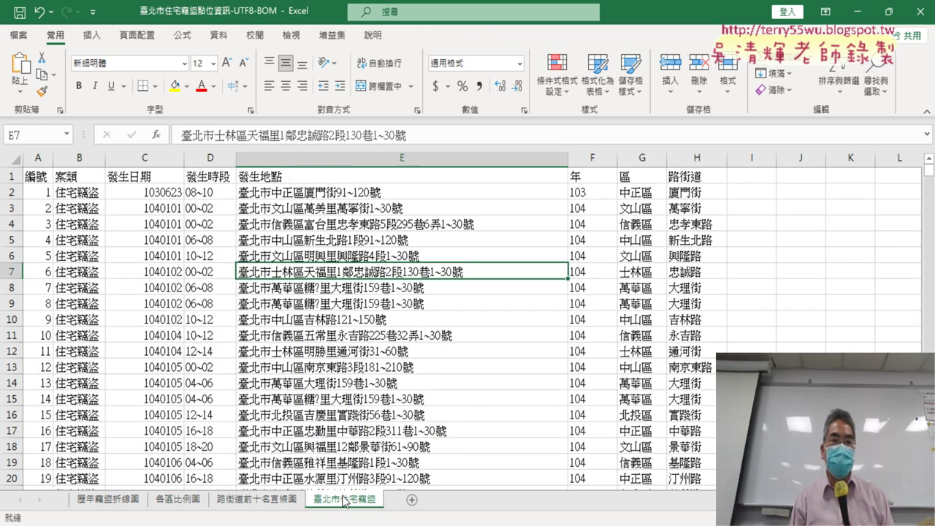
- Save as Excel Macro-Enabled Workbook to the Desktop, overwriting 臺北市住宅竊盜點位資訊-UTF8-BOM.xlsm
{"action": "left_click", "coordinate": [18, 35]}
{"action": "left_click", "coordinate": [83, 231]}
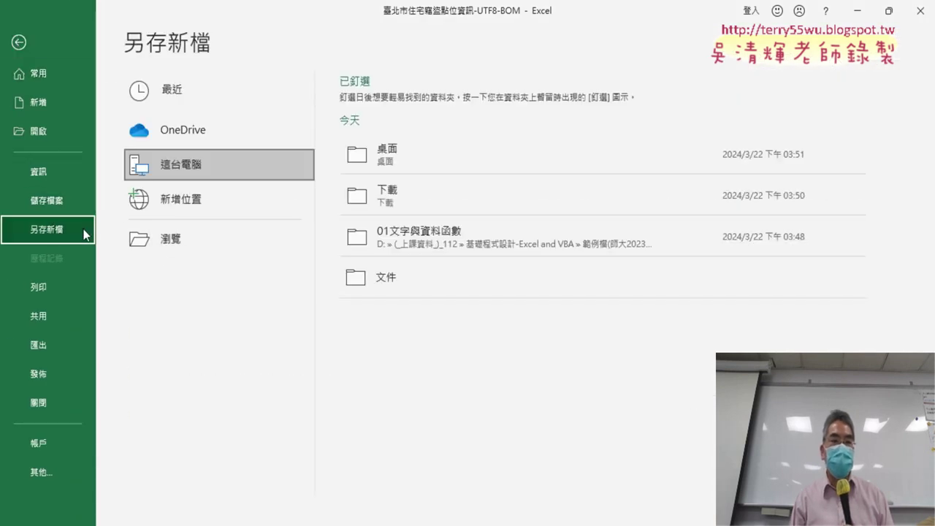
{"action": "left_click", "coordinate": [178, 240]}
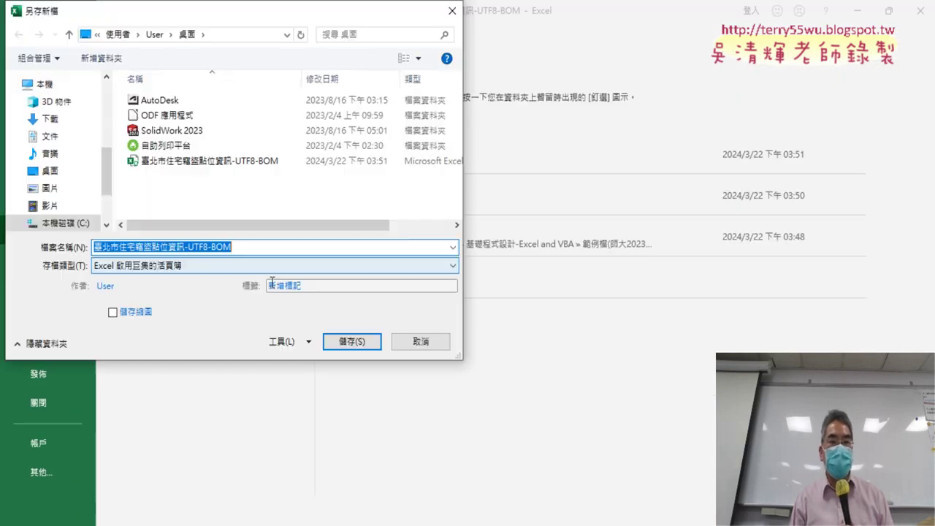
{"action": "left_click", "coordinate": [166, 268]}
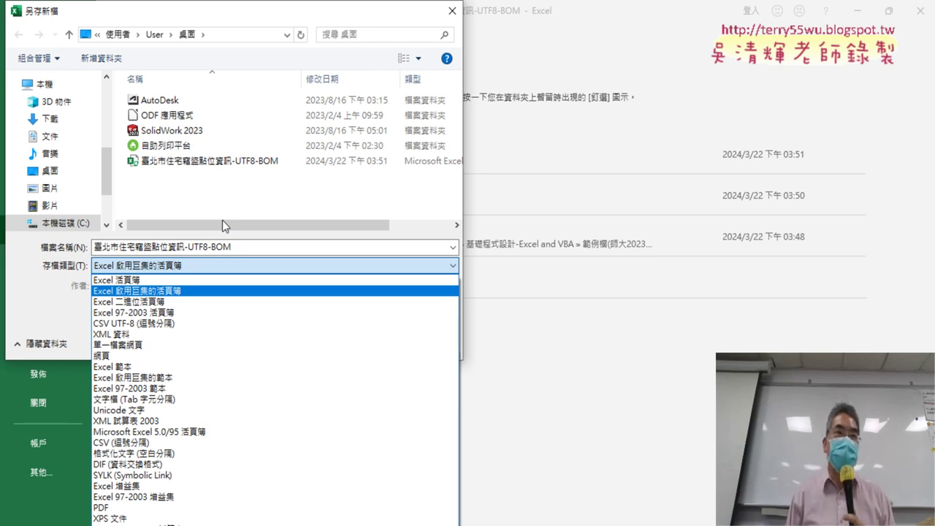
{"action": "left_click", "coordinate": [249, 196]}
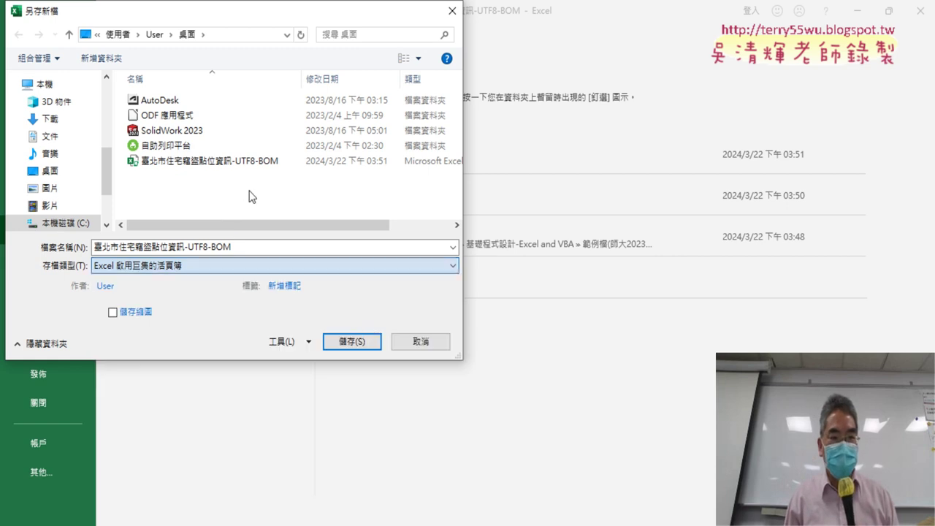
{"action": "left_click", "coordinate": [365, 342]}
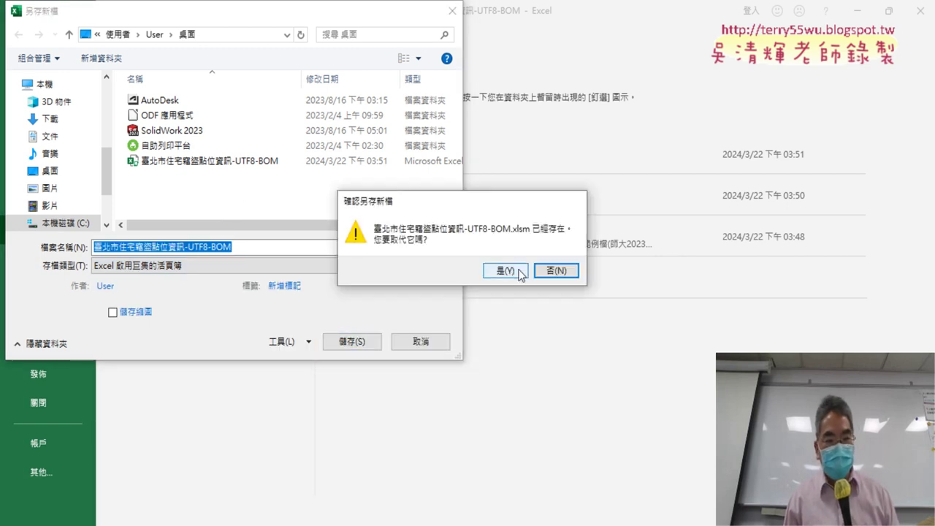
{"action": "left_click", "coordinate": [520, 271]}
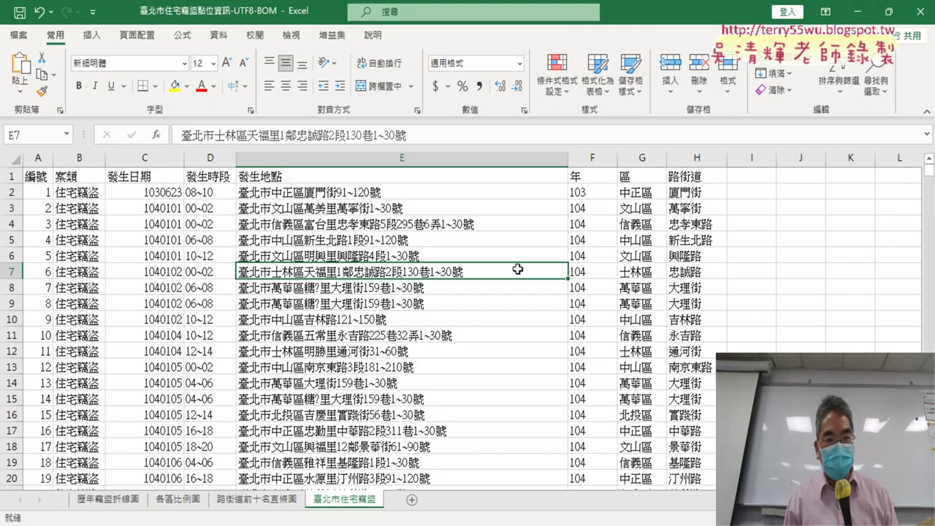